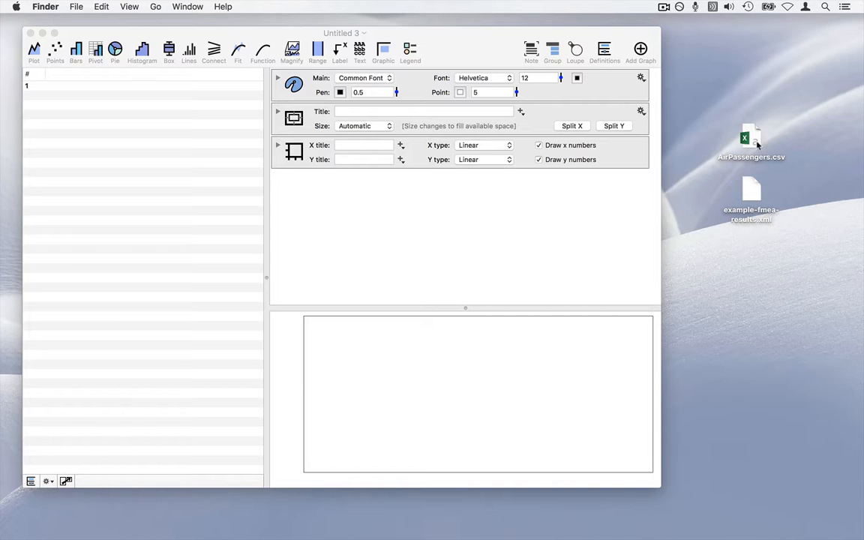
Step: Preview the contents of AirPassengers.csv from the desktop and look through its time and AirPassengers columns
{"action": "left_click", "coordinate": [754, 143]}
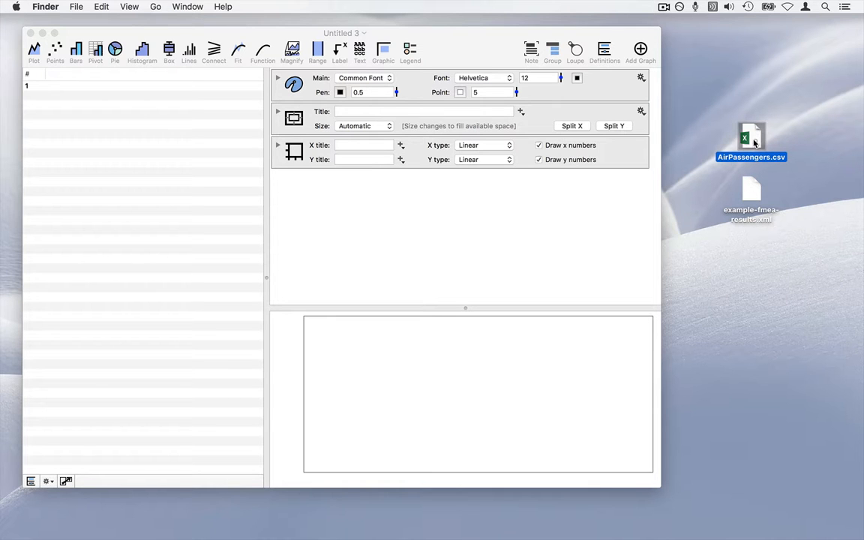
{"action": "key", "text": "space"}
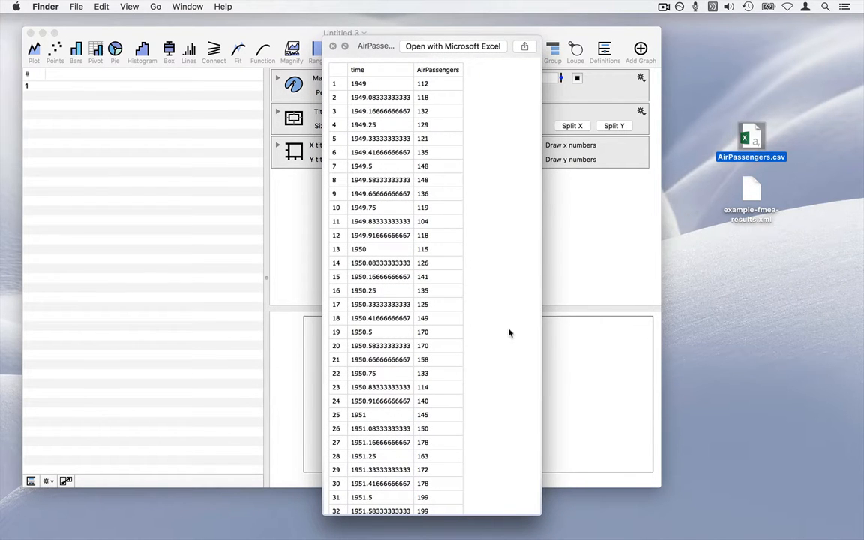
{"action": "scroll", "coordinate": [510, 333], "scroll_direction": "down", "scroll_amount": 15}
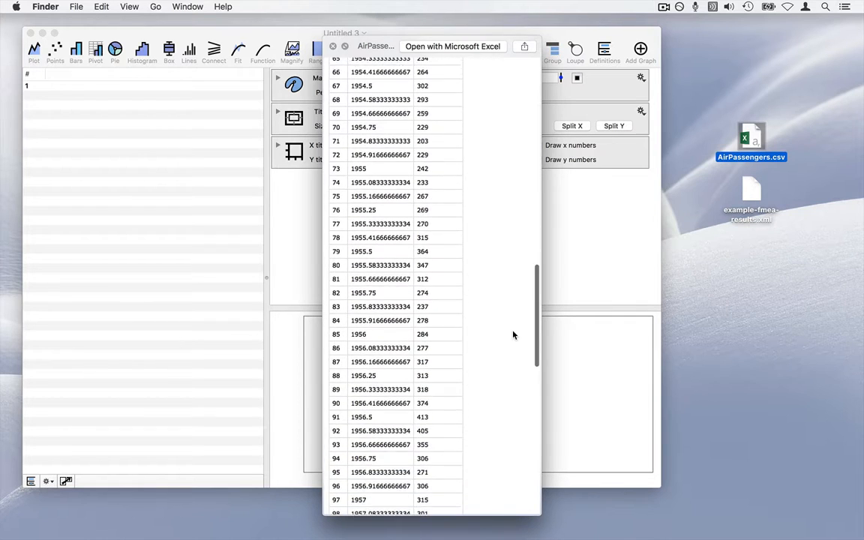
{"action": "scroll", "coordinate": [513, 334], "scroll_direction": "up", "scroll_amount": 15}
{"action": "key", "text": "space"}
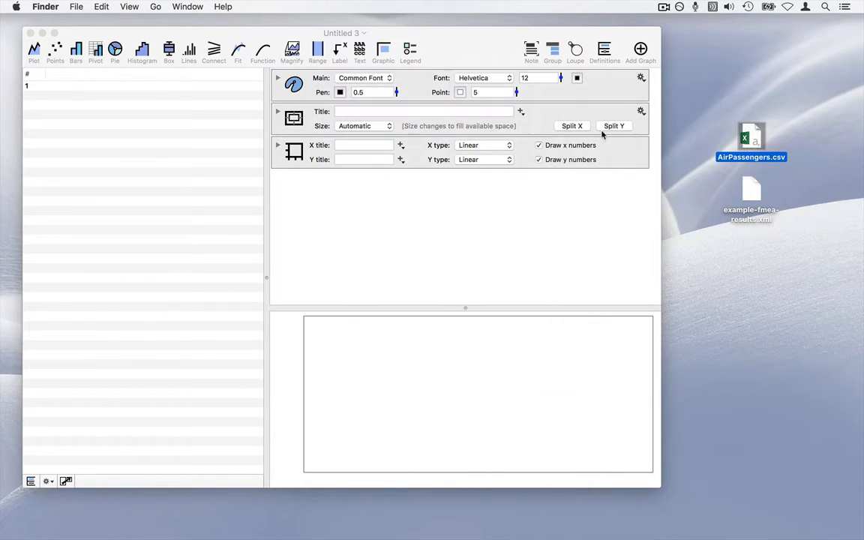
Step: Load AirPassengers.csv into the empty data table and plot AirPassengers against time as a line
{"action": "left_click_drag", "start_coordinate": [751, 139], "coordinate": [170, 147]}
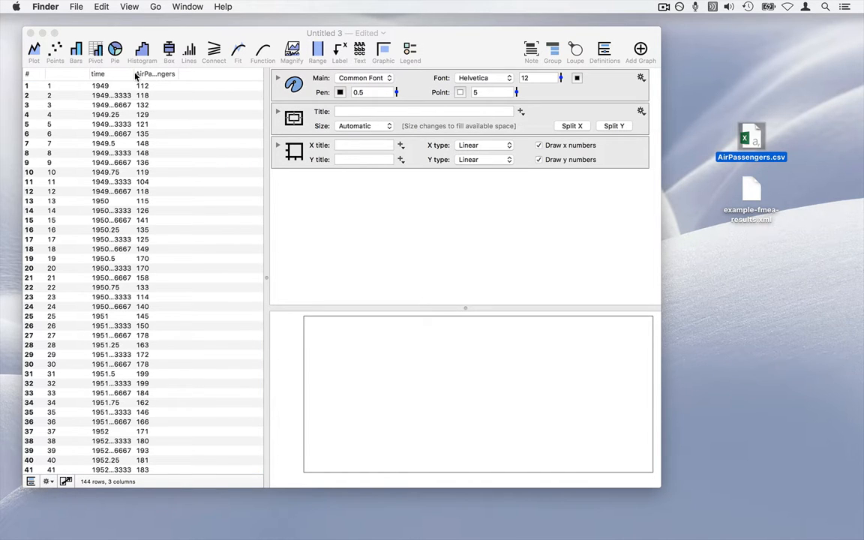
{"action": "left_click", "coordinate": [124, 72]}
{"action": "left_click", "coordinate": [107, 73]}
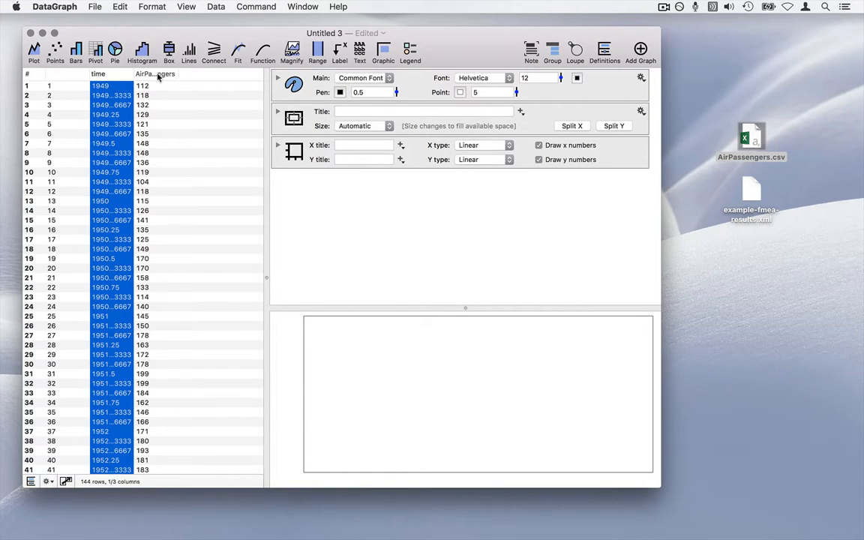
{"action": "left_click", "coordinate": [155, 73], "text": "shift"}
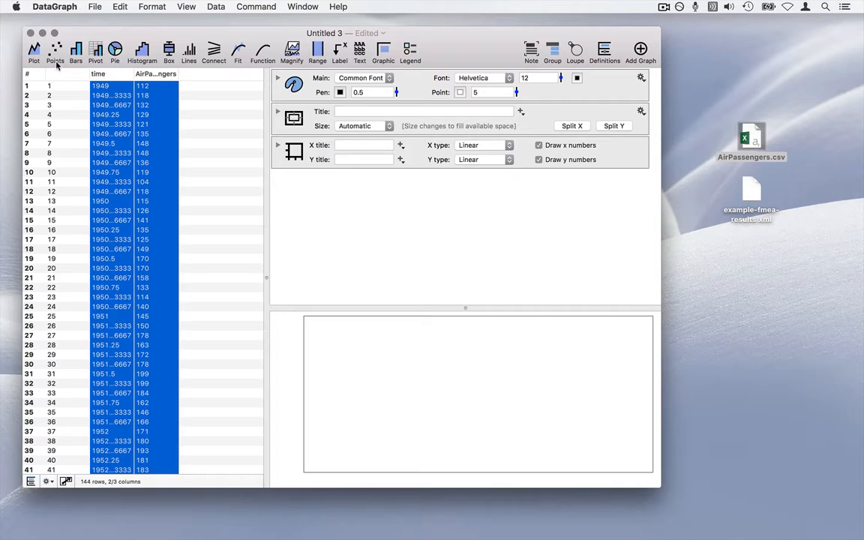
{"action": "left_click", "coordinate": [32, 50]}
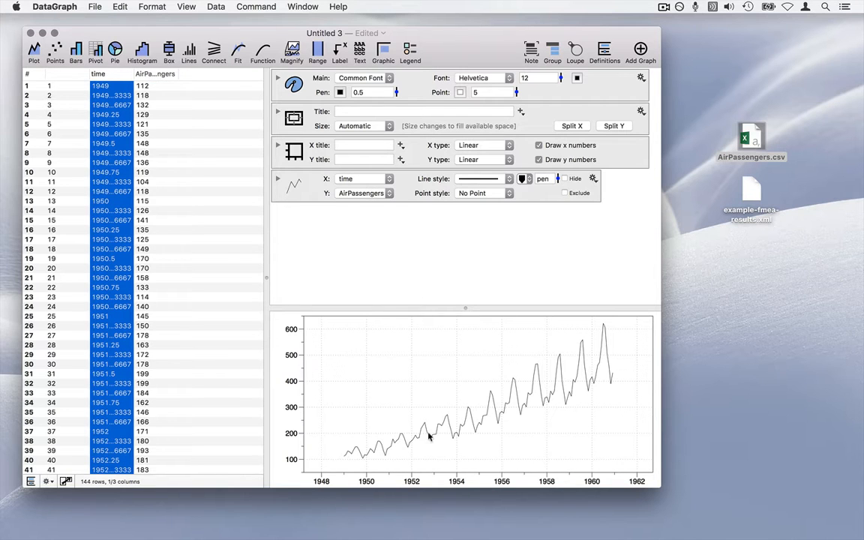
Step: Undo the line plot and the AirPassengers.csv import
{"action": "left_click", "coordinate": [409, 232]}
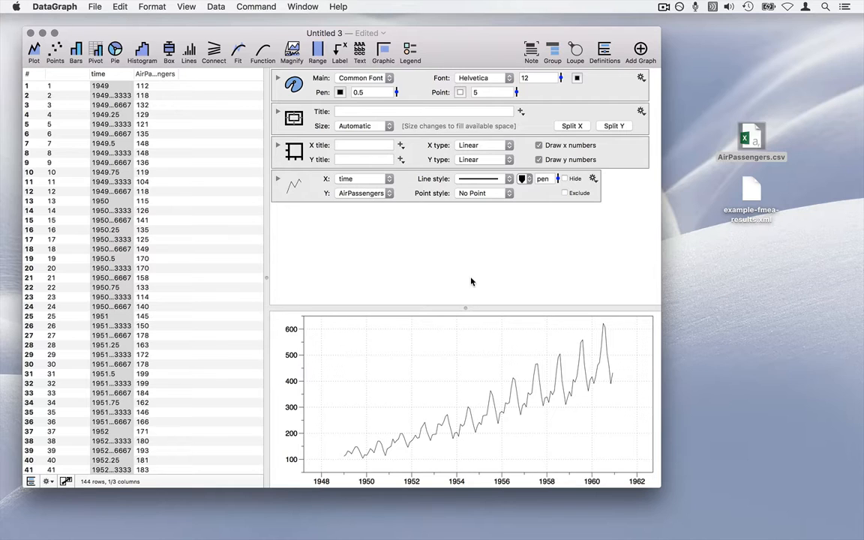
{"action": "key", "text": "super+z"}
{"action": "key", "text": "super+z"}
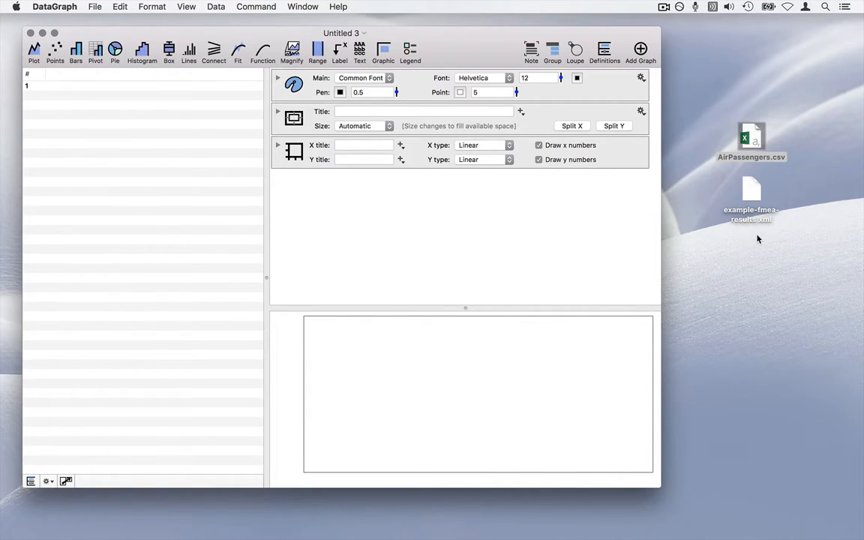
Step: Preview example-fmea-results.xml from the desktop and examine its structure and the X/Y point entries of the TopEvent curve
{"action": "left_click", "coordinate": [752, 191]}
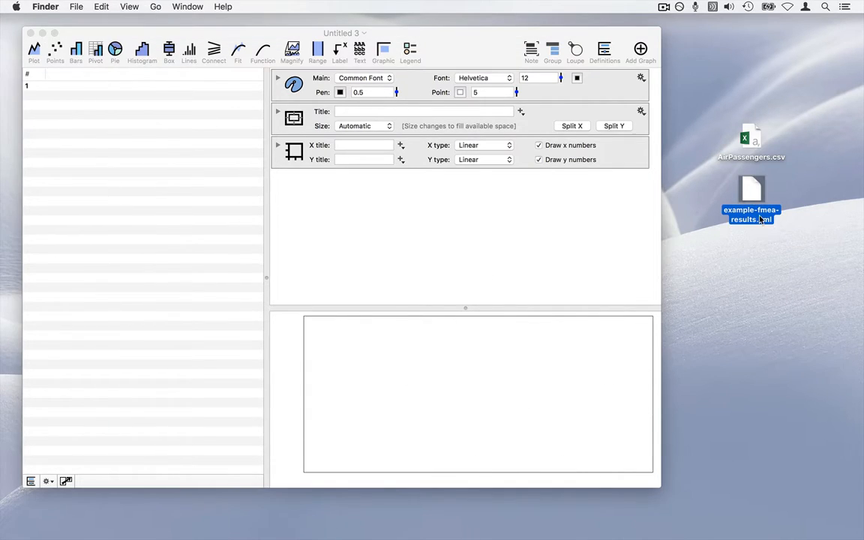
{"action": "key", "text": "space"}
{"action": "scroll", "coordinate": [535, 242], "scroll_direction": "down", "scroll_amount": 3}
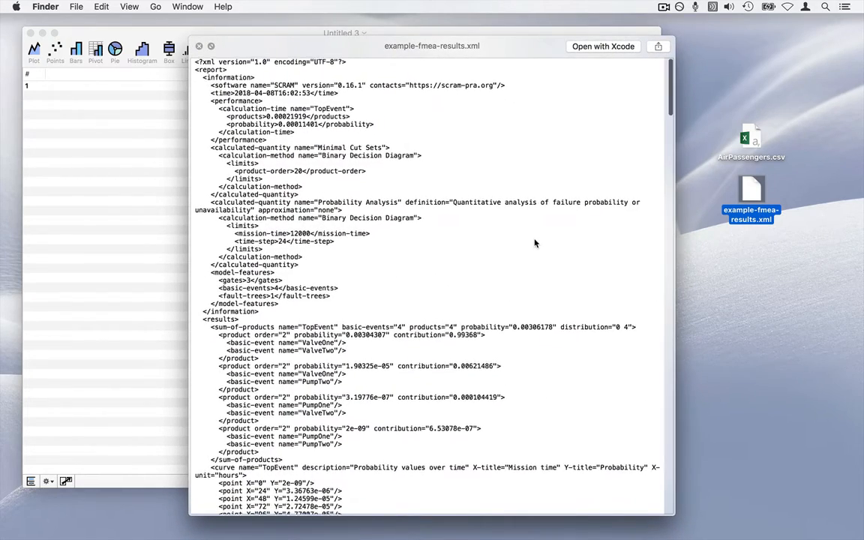
{"action": "scroll", "coordinate": [535, 242], "scroll_direction": "down", "scroll_amount": 5}
{"action": "scroll", "coordinate": [536, 243], "scroll_direction": "up", "scroll_amount": 5}
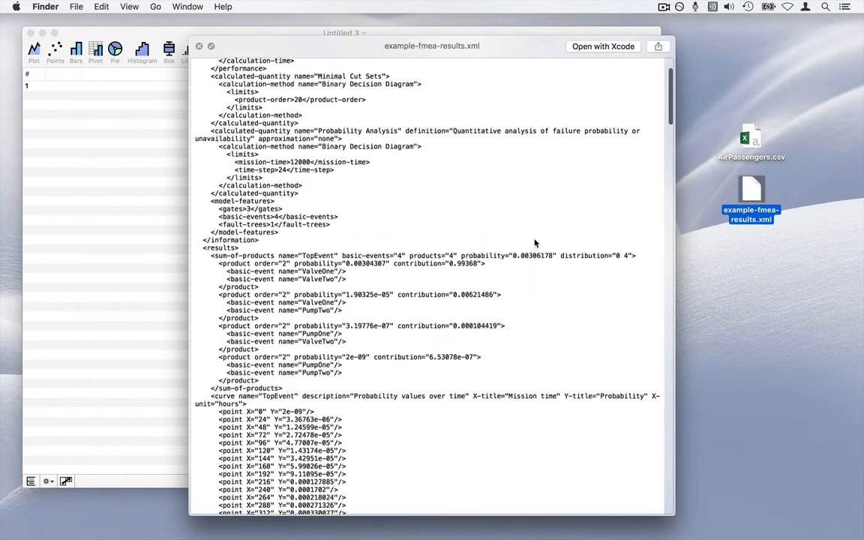
{"action": "scroll", "coordinate": [519, 261], "scroll_direction": "up", "scroll_amount": 3}
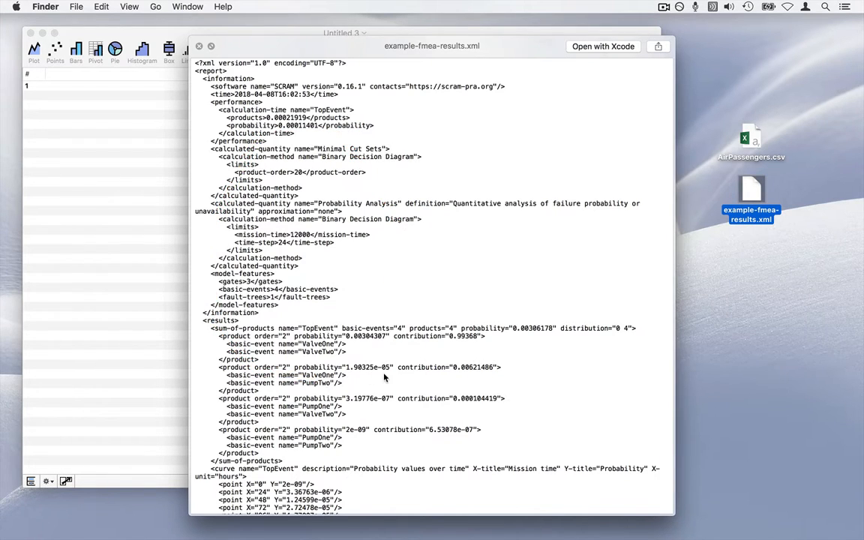
{"action": "scroll", "coordinate": [384, 377], "scroll_direction": "down", "scroll_amount": 10}
{"action": "scroll", "coordinate": [384, 377], "scroll_direction": "down", "scroll_amount": 4}
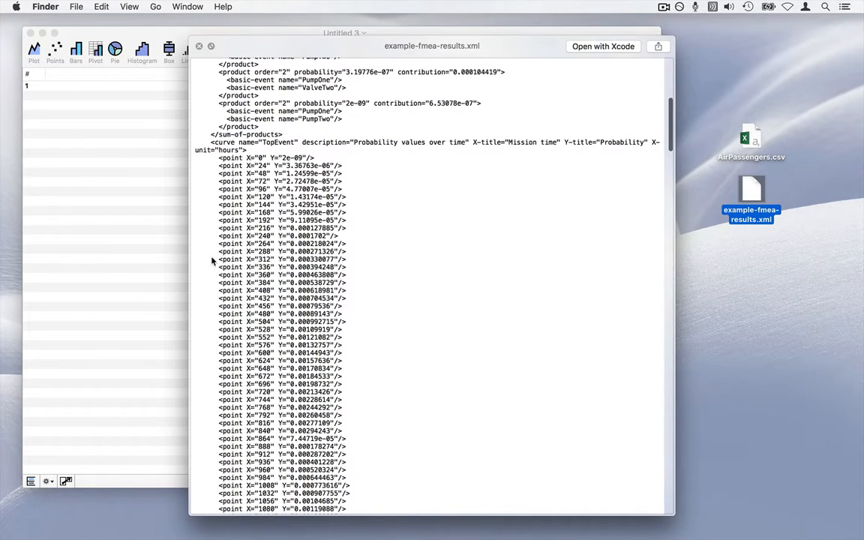
{"action": "mouse_move", "coordinate": [299, 288]}
{"action": "left_mouse_down"}
{"action": "mouse_move", "coordinate": [361, 253]}
{"action": "mouse_move", "coordinate": [206, 183]}
{"action": "mouse_move", "coordinate": [217, 278]}
{"action": "left_mouse_up"}
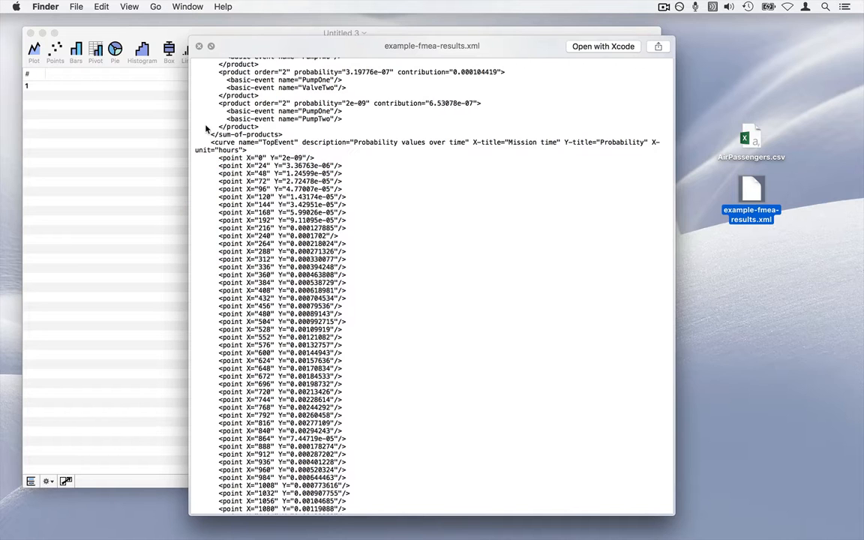
{"action": "left_click", "coordinate": [199, 46]}
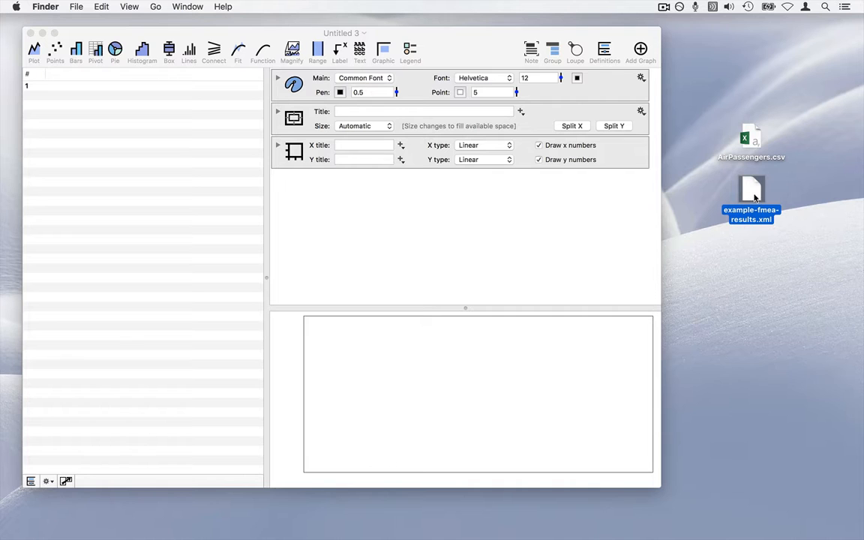
Step: Load example-fmea-results.xml directly into the data table and inspect how the point rows are split into columns
{"action": "left_click_drag", "start_coordinate": [751, 196], "coordinate": [131, 160]}
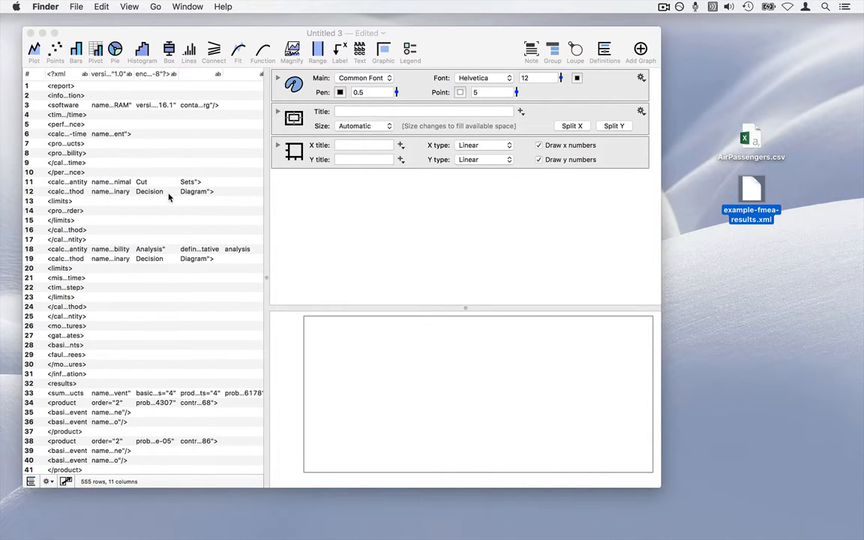
{"action": "scroll", "coordinate": [179, 276], "scroll_direction": "down", "scroll_amount": 20}
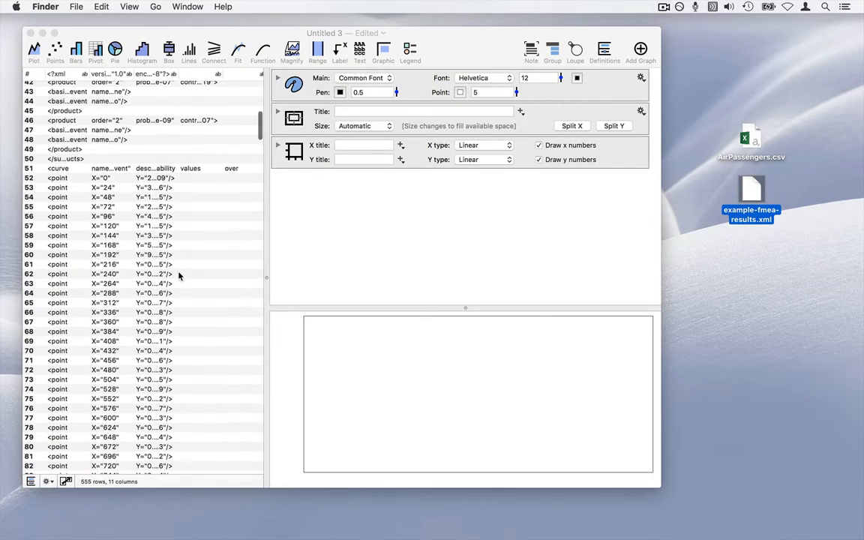
{"action": "scroll", "coordinate": [179, 276], "scroll_direction": "down", "scroll_amount": 18}
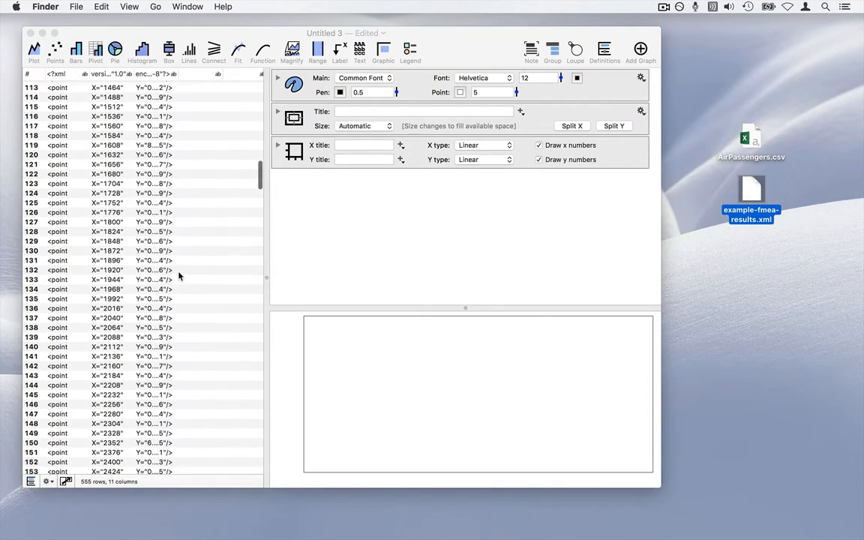
{"action": "scroll", "coordinate": [179, 276], "scroll_direction": "up", "scroll_amount": 10}
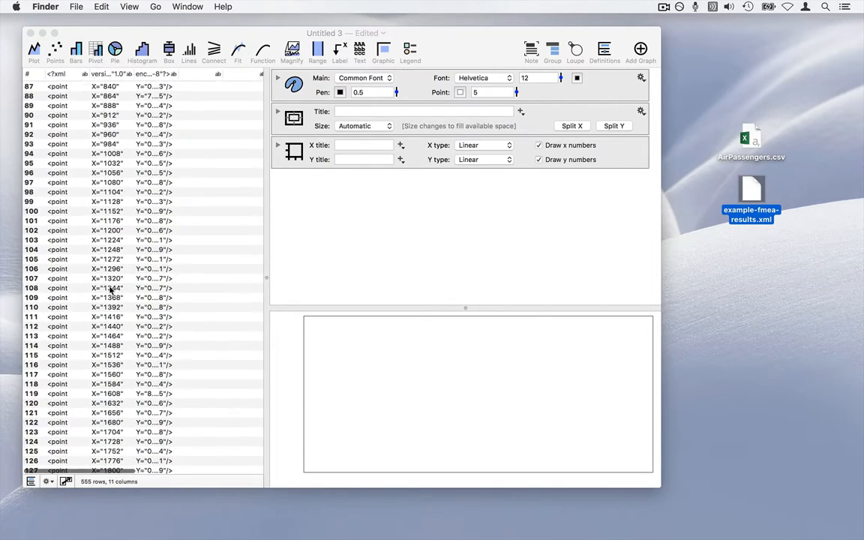
{"action": "mouse_move", "coordinate": [182, 235]}
{"action": "left_mouse_down"}
{"action": "mouse_move", "coordinate": [82, 109]}
{"action": "mouse_move", "coordinate": [45, 220]}
{"action": "mouse_move", "coordinate": [114, 290]}
{"action": "left_mouse_up"}
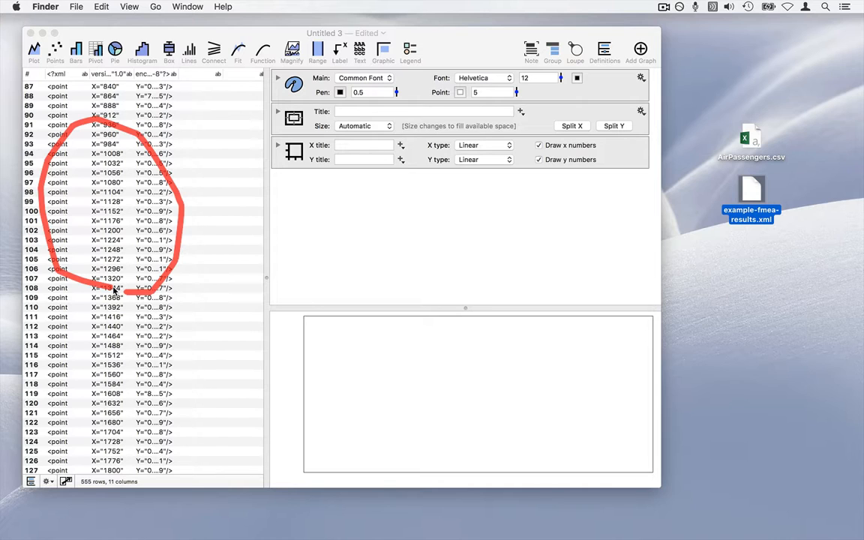
{"action": "left_click", "coordinate": [199, 282]}
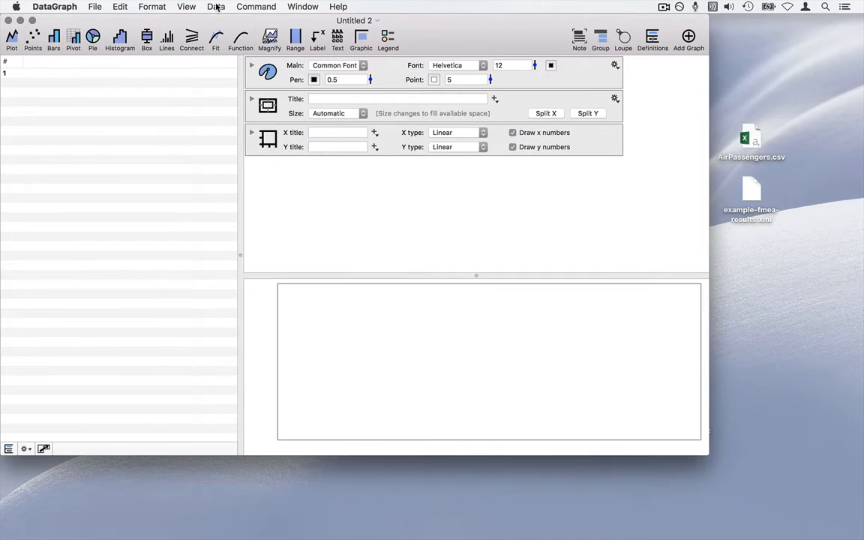
Step: Open example-fmea-results.xml with Import Special in the empty Untitled 2 document, and enlarge the import dialog and its file text preview
{"action": "left_click", "coordinate": [216, 7]}
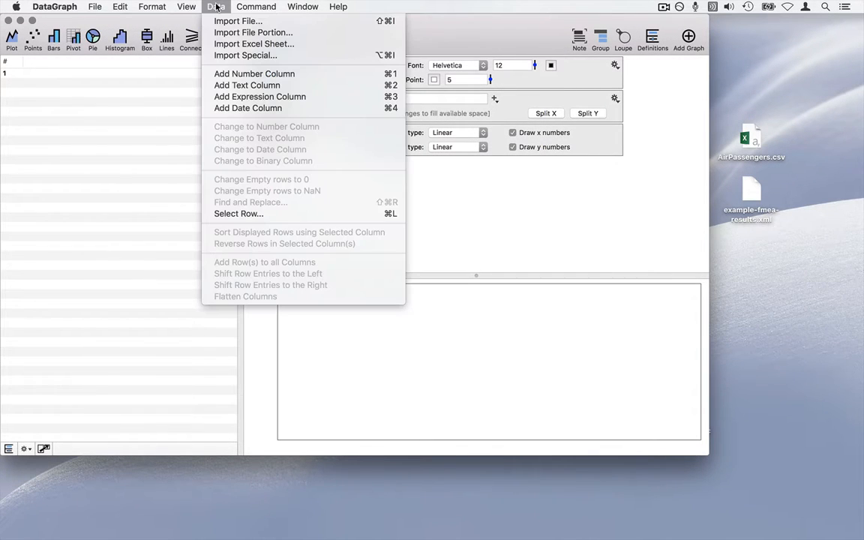
{"action": "left_click", "coordinate": [235, 57]}
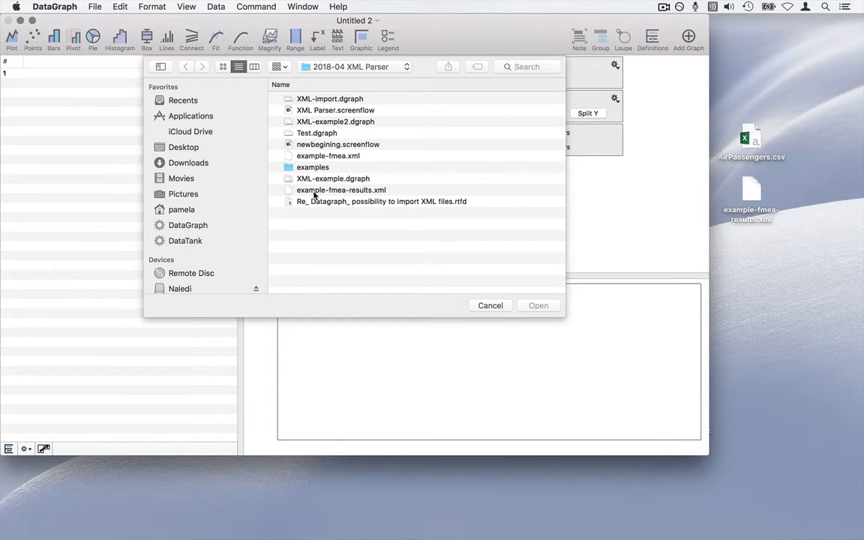
{"action": "left_click", "coordinate": [311, 191]}
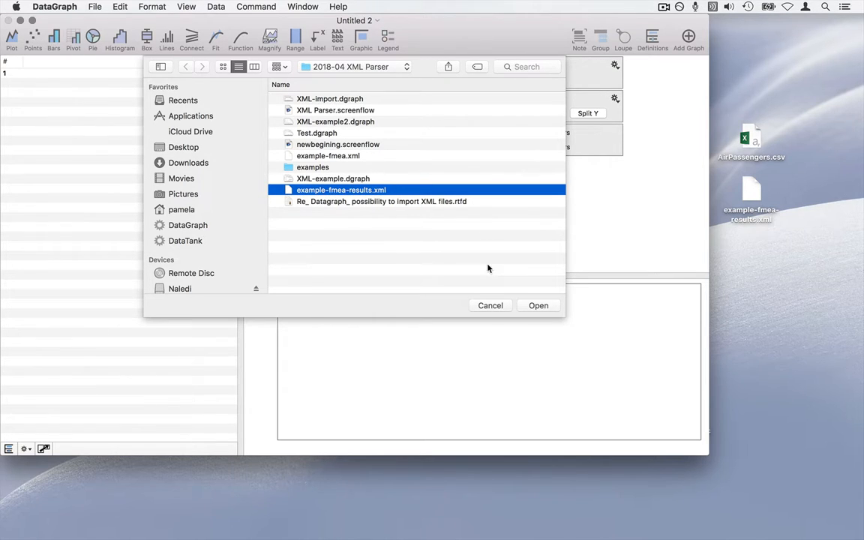
{"action": "mouse_move", "coordinate": [520, 331]}
{"action": "left_mouse_down"}
{"action": "mouse_move", "coordinate": [525, 274]}
{"action": "mouse_move", "coordinate": [523, 347]}
{"action": "left_mouse_up"}
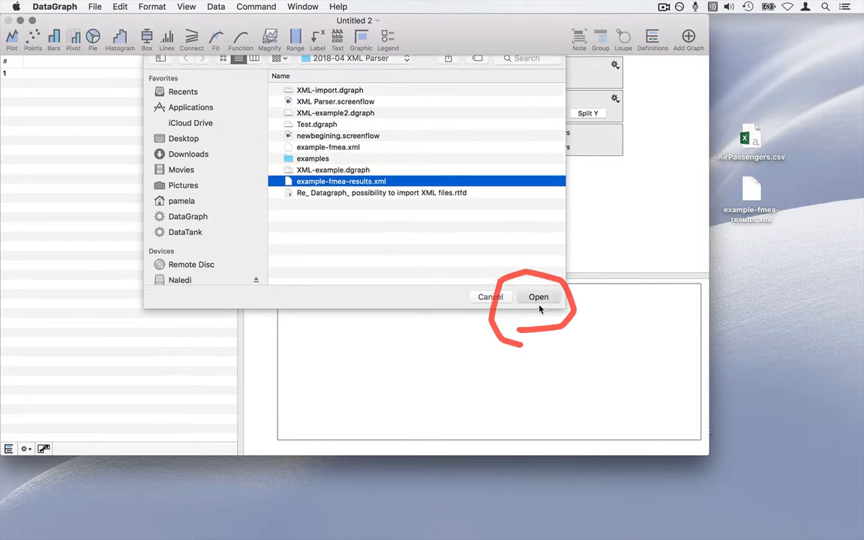
{"action": "left_click", "coordinate": [538, 305]}
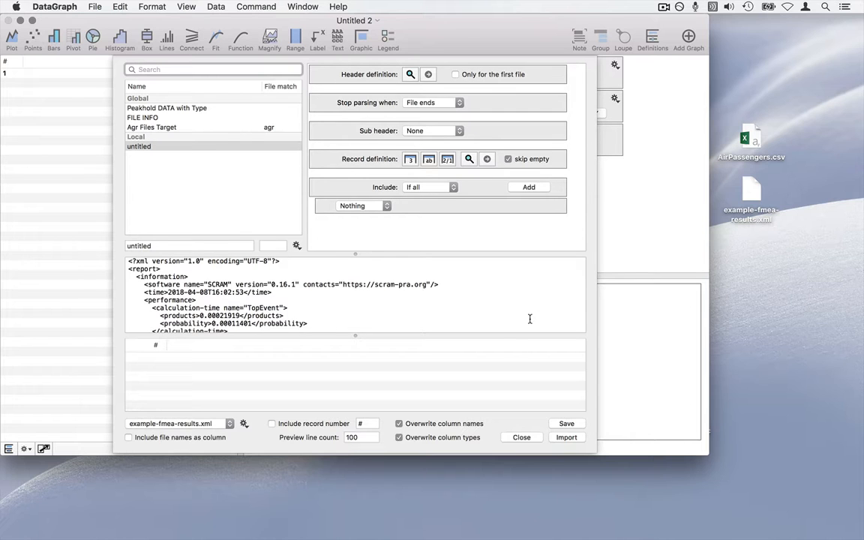
{"action": "left_click_drag", "start_coordinate": [466, 455], "coordinate": [466, 536]}
{"action": "left_click_drag", "start_coordinate": [458, 302], "coordinate": [442, 242]}
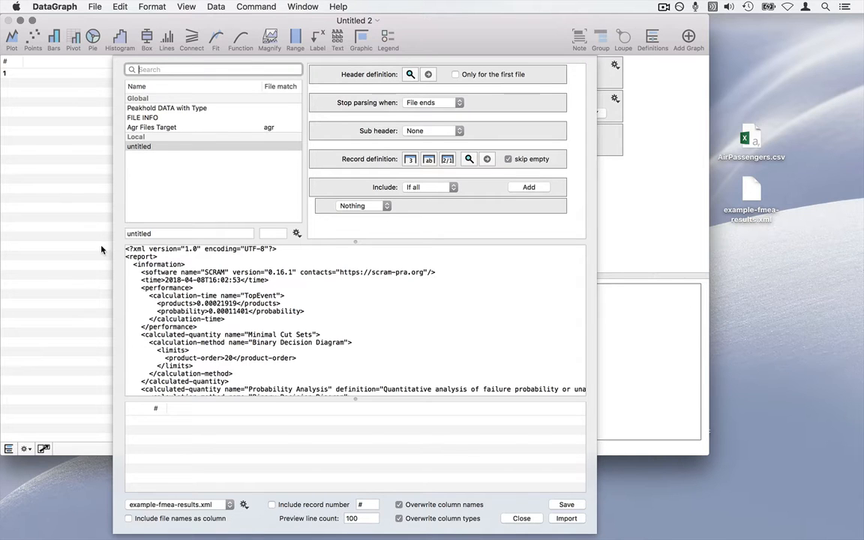
{"action": "mouse_move", "coordinate": [103, 245]}
{"action": "left_mouse_down"}
{"action": "mouse_move", "coordinate": [242, 202]}
{"action": "mouse_move", "coordinate": [249, 149]}
{"action": "mouse_move", "coordinate": [121, 94]}
{"action": "mouse_move", "coordinate": [109, 176]}
{"action": "mouse_move", "coordinate": [132, 249]}
{"action": "left_mouse_up"}
{"action": "mouse_move", "coordinate": [330, 226]}
{"action": "left_mouse_down"}
{"action": "mouse_move", "coordinate": [539, 204]}
{"action": "mouse_move", "coordinate": [409, 58]}
{"action": "mouse_move", "coordinate": [323, 139]}
{"action": "mouse_move", "coordinate": [343, 237]}
{"action": "left_mouse_up"}
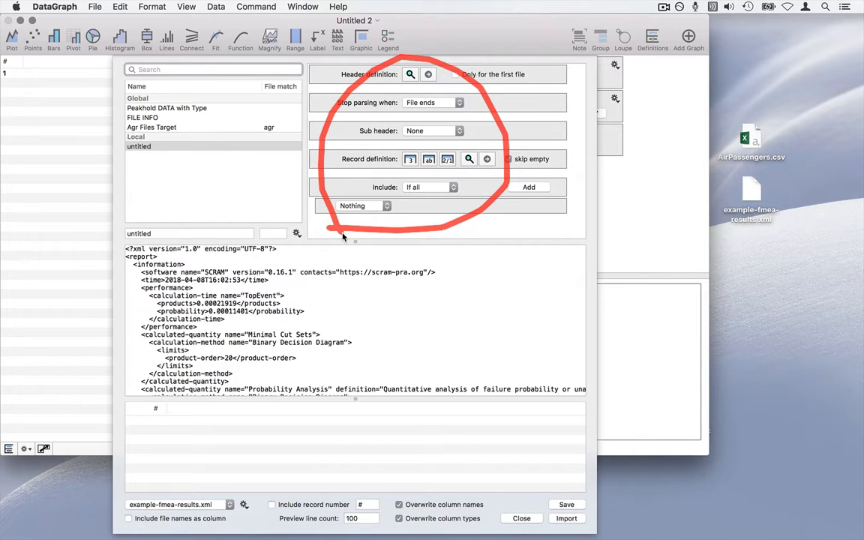
{"action": "left_click_drag", "start_coordinate": [127, 390], "coordinate": [360, 390]}
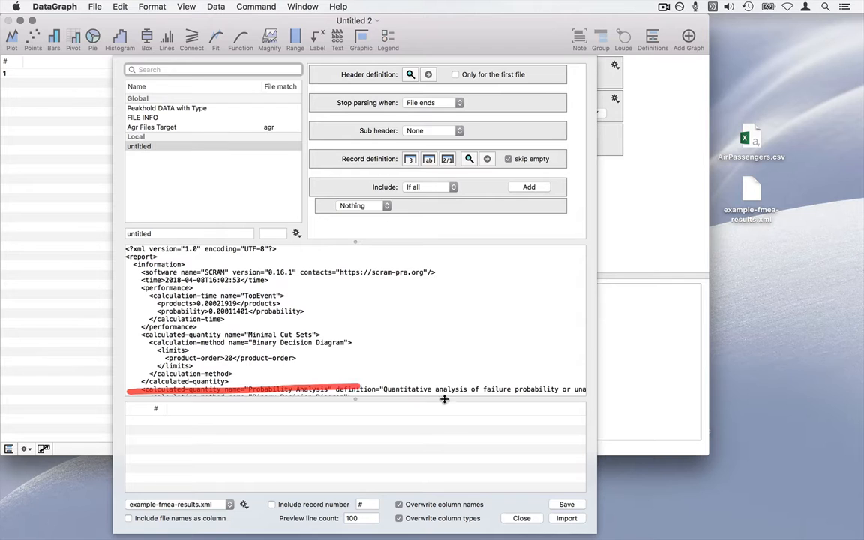
{"action": "mouse_move", "coordinate": [444, 399]}
{"action": "left_mouse_down"}
{"action": "mouse_move", "coordinate": [584, 391]}
{"action": "mouse_move", "coordinate": [576, 261]}
{"action": "mouse_move", "coordinate": [360, 235]}
{"action": "mouse_move", "coordinate": [173, 248]}
{"action": "mouse_move", "coordinate": [104, 304]}
{"action": "mouse_move", "coordinate": [121, 396]}
{"action": "left_mouse_up"}
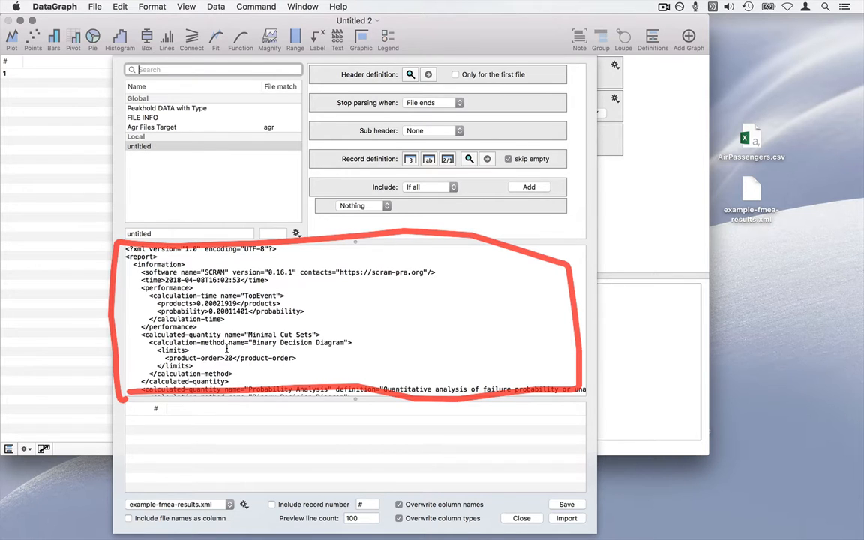
Step: Locate the start of the TopEvent curve and its point lines in the import dialog's file text
{"action": "scroll", "coordinate": [233, 330], "scroll_direction": "down", "scroll_amount": 20}
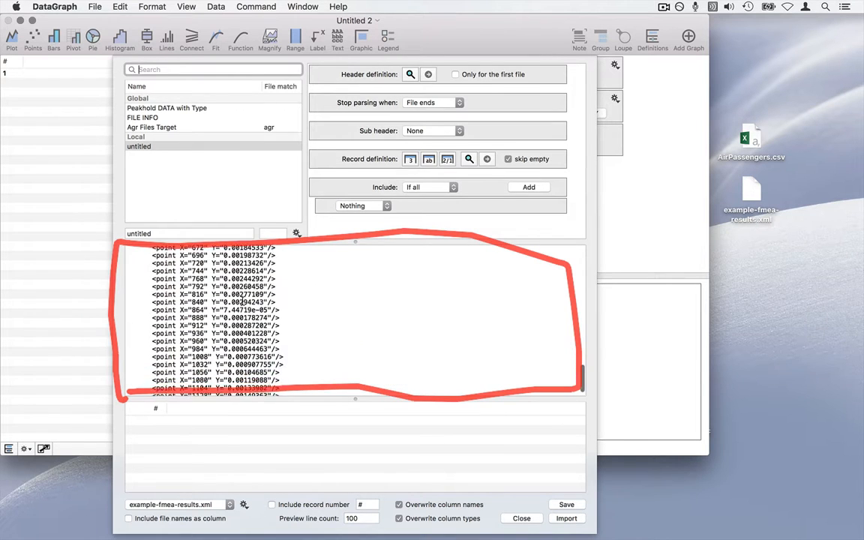
{"action": "scroll", "coordinate": [242, 302], "scroll_direction": "up", "scroll_amount": 10}
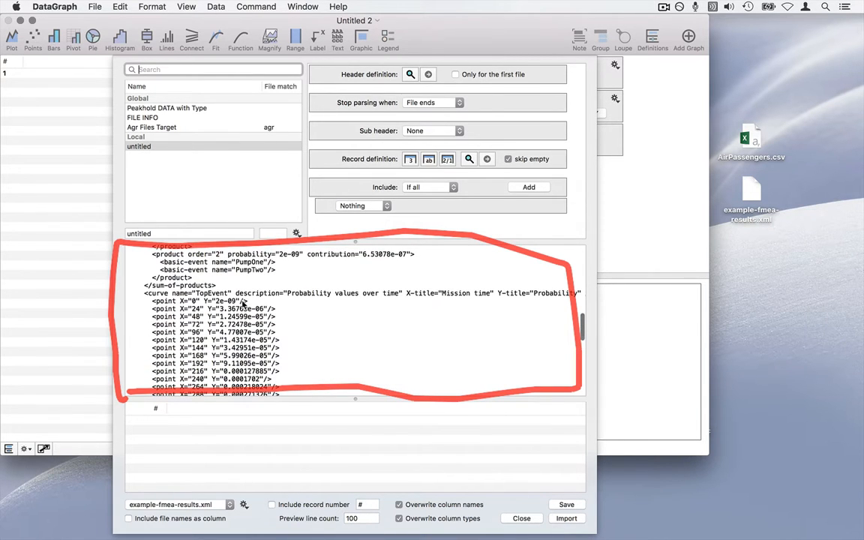
{"action": "scroll", "coordinate": [242, 303], "scroll_direction": "up", "scroll_amount": 2}
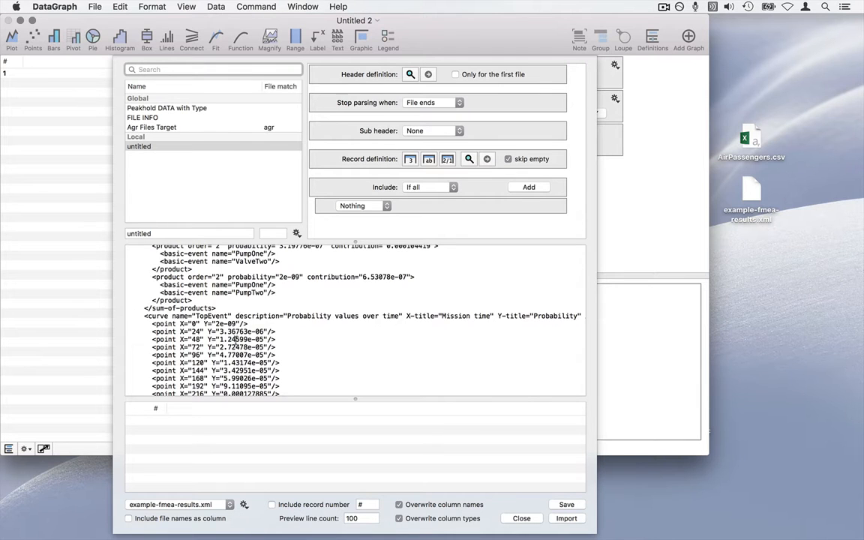
Step: Resize the file text preview and examine the X/Y format of the TopEvent curve's first point lines
{"action": "left_click_drag", "start_coordinate": [237, 398], "coordinate": [235, 349]}
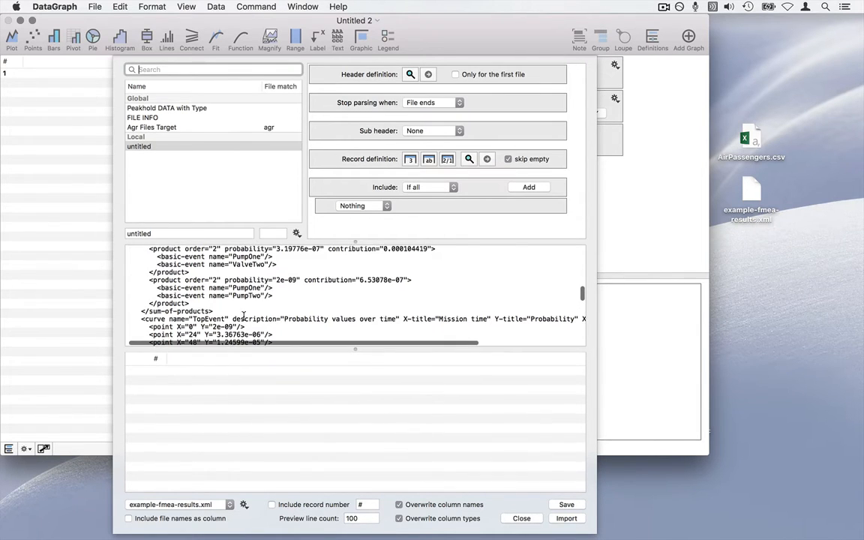
{"action": "scroll", "coordinate": [225, 301], "scroll_direction": "down", "scroll_amount": 3}
{"action": "mouse_move", "coordinate": [135, 403]}
{"action": "left_mouse_down"}
{"action": "mouse_move", "coordinate": [201, 448]}
{"action": "mouse_move", "coordinate": [170, 429]}
{"action": "mouse_move", "coordinate": [186, 442]}
{"action": "left_mouse_up"}
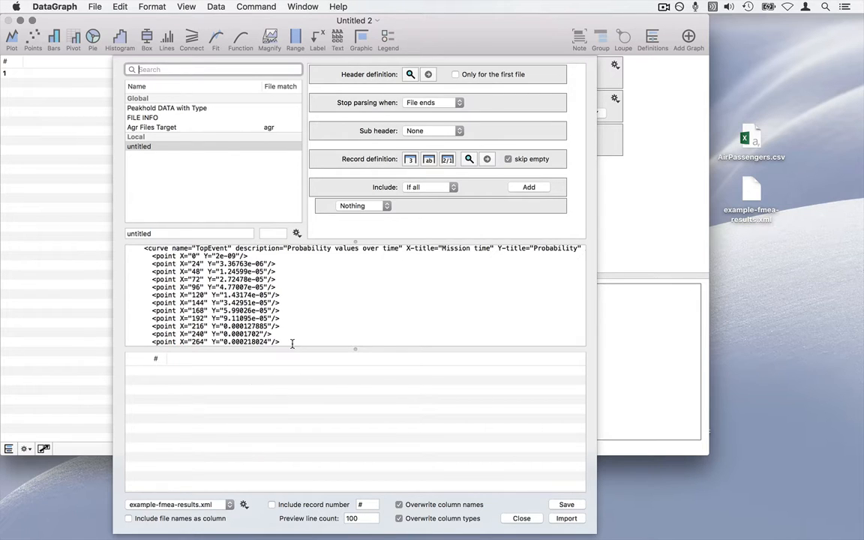
{"action": "left_click_drag", "start_coordinate": [291, 349], "coordinate": [292, 400]}
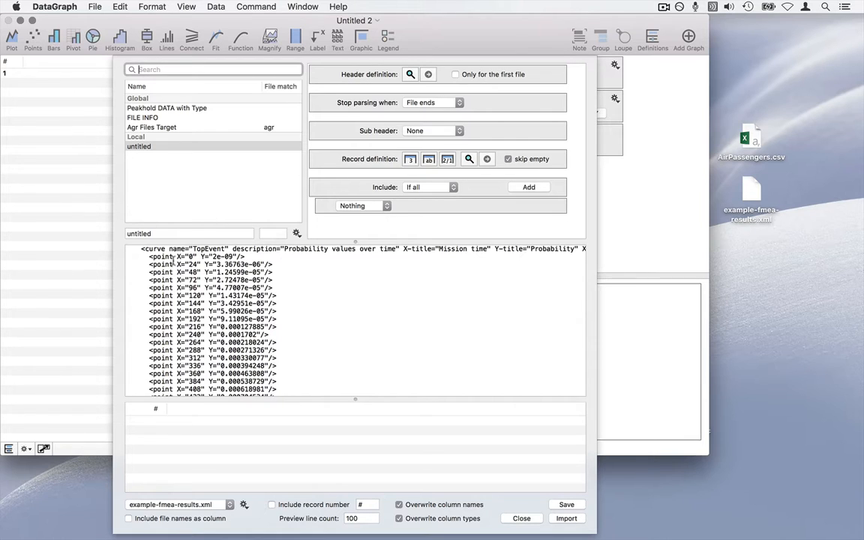
{"action": "left_click_drag", "start_coordinate": [137, 260], "coordinate": [264, 264]}
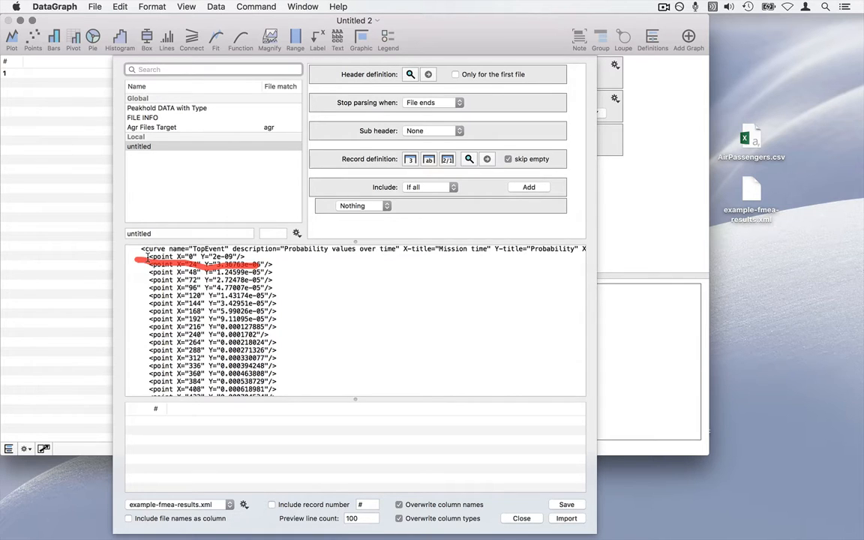
Step: Add a Find Match rule to the record definition that jumps over <point X=", using the text copied from the first point line
{"action": "left_click", "coordinate": [197, 258]}
{"action": "left_click_drag", "start_coordinate": [186, 256], "coordinate": [146, 257]}
{"action": "key", "text": "super+c"}
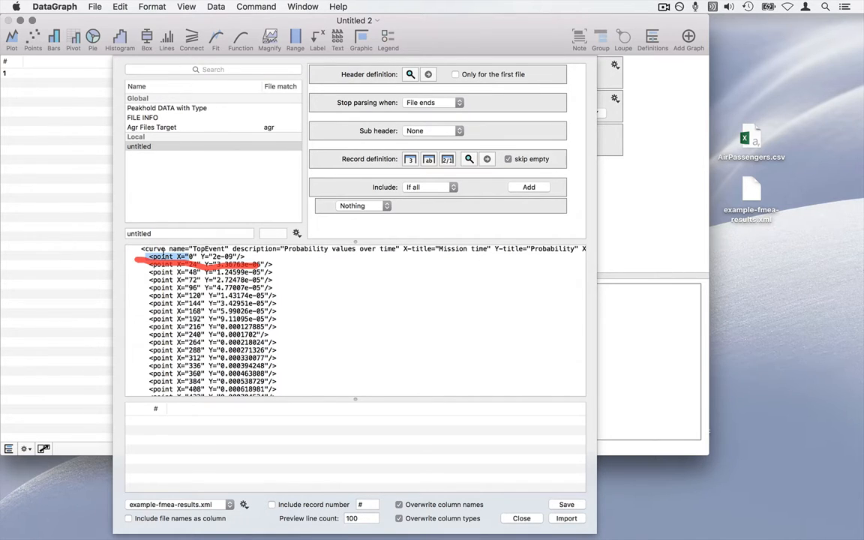
{"action": "left_click", "coordinate": [147, 257]}
{"action": "left_click_drag", "start_coordinate": [147, 257], "coordinate": [186, 257]}
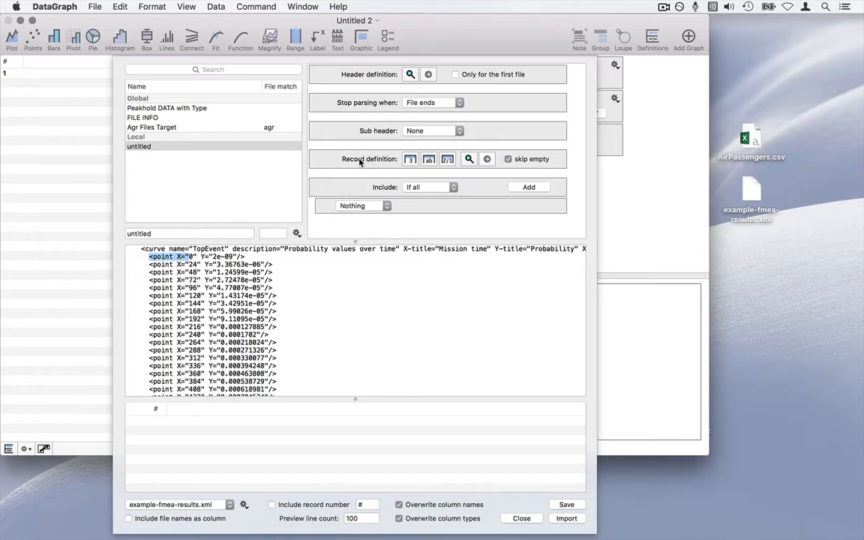
{"action": "left_click", "coordinate": [469, 159]}
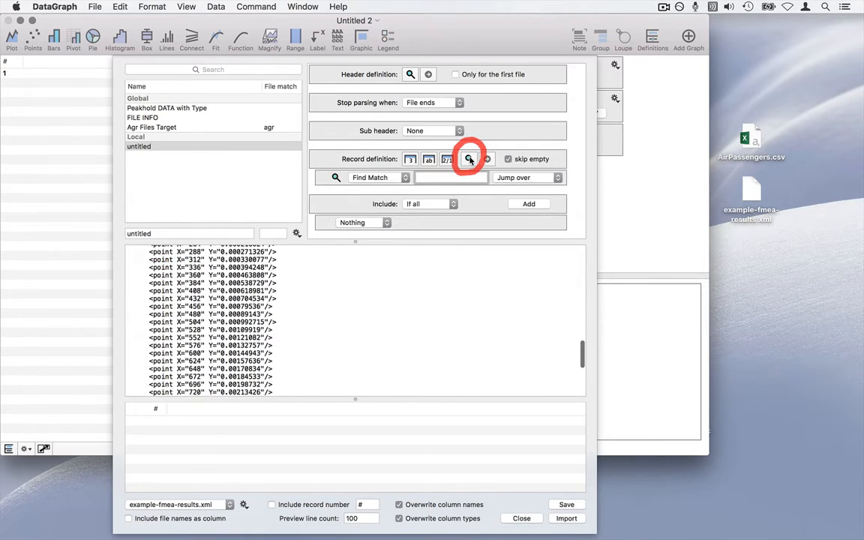
{"action": "mouse_move", "coordinate": [315, 185]}
{"action": "left_mouse_down"}
{"action": "mouse_move", "coordinate": [532, 195]}
{"action": "mouse_move", "coordinate": [510, 171]}
{"action": "mouse_move", "coordinate": [317, 171]}
{"action": "left_mouse_up"}
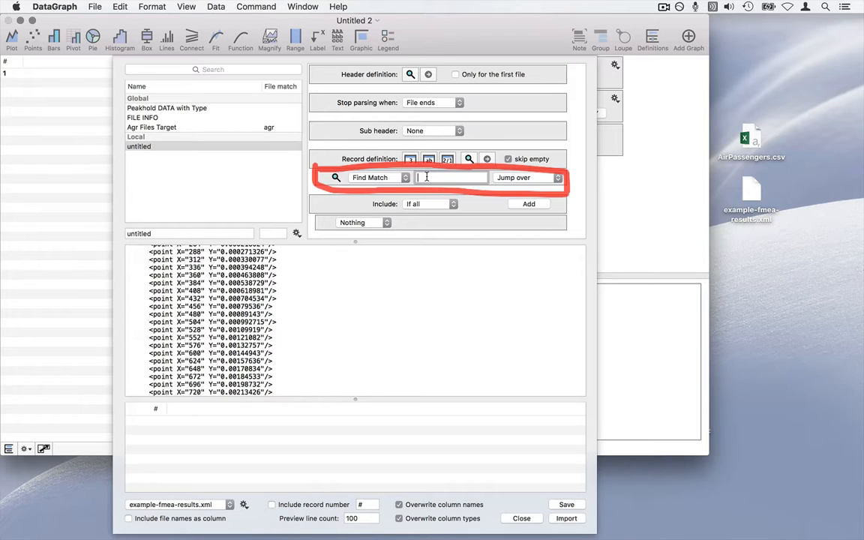
{"action": "key", "text": "super+v"}
{"action": "key", "text": "Return"}
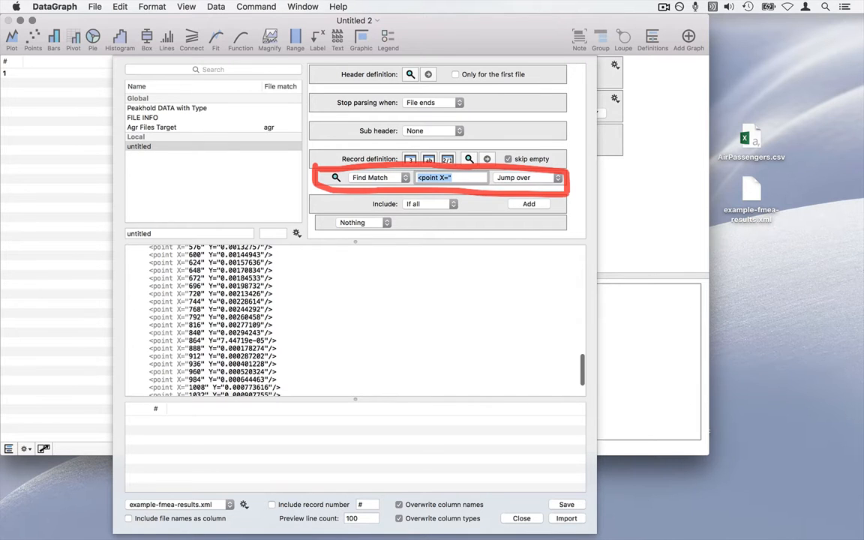
{"action": "scroll", "coordinate": [225, 300], "scroll_direction": "up", "scroll_amount": 5}
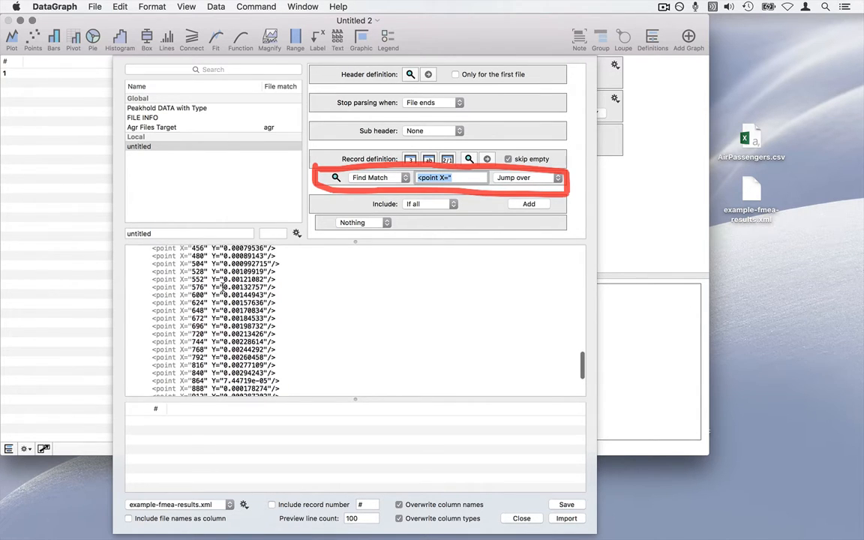
{"action": "scroll", "coordinate": [194, 300], "scroll_direction": "up", "scroll_amount": 5}
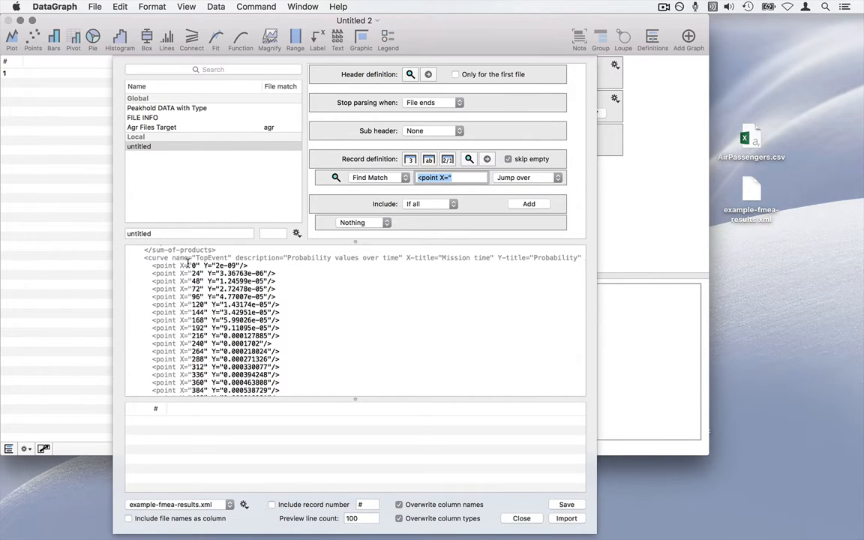
{"action": "left_click_drag", "start_coordinate": [188, 263], "coordinate": [192, 377]}
Step: Add a number column to the record definition and name it Mission time, copied from the curve's X-title
{"action": "mouse_move", "coordinate": [392, 159]}
{"action": "left_mouse_down"}
{"action": "mouse_move", "coordinate": [422, 166]}
{"action": "mouse_move", "coordinate": [403, 150]}
{"action": "mouse_move", "coordinate": [398, 162]}
{"action": "left_mouse_up"}
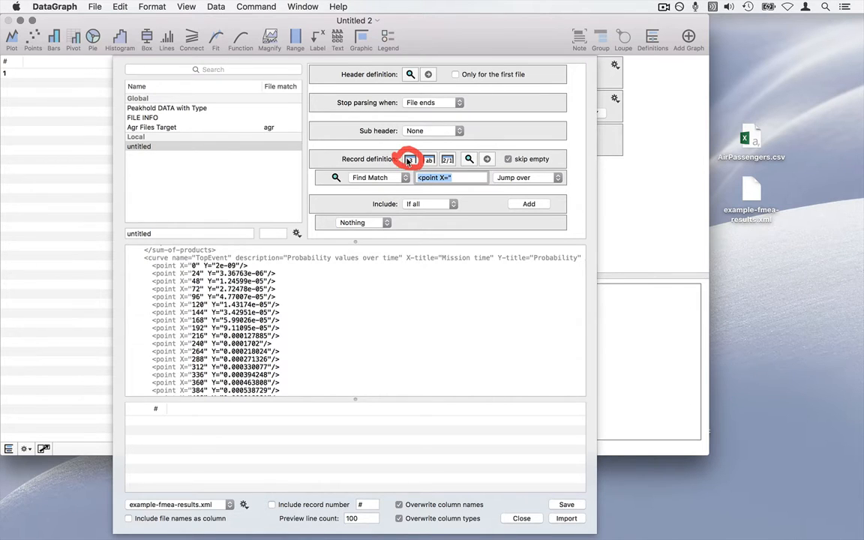
{"action": "left_click", "coordinate": [410, 160]}
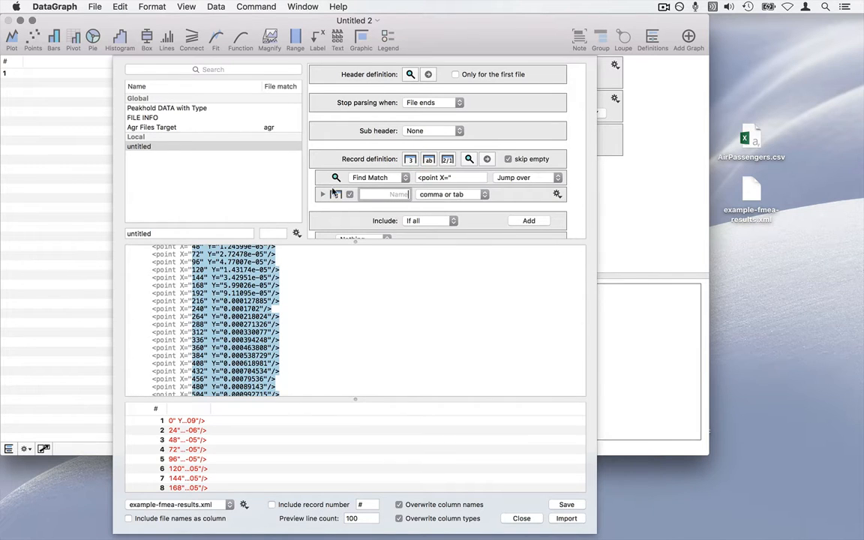
{"action": "mouse_move", "coordinate": [315, 182]}
{"action": "left_mouse_down"}
{"action": "mouse_move", "coordinate": [316, 197]}
{"action": "mouse_move", "coordinate": [354, 209]}
{"action": "mouse_move", "coordinate": [525, 209]}
{"action": "mouse_move", "coordinate": [567, 188]}
{"action": "mouse_move", "coordinate": [484, 179]}
{"action": "mouse_move", "coordinate": [312, 188]}
{"action": "left_mouse_up"}
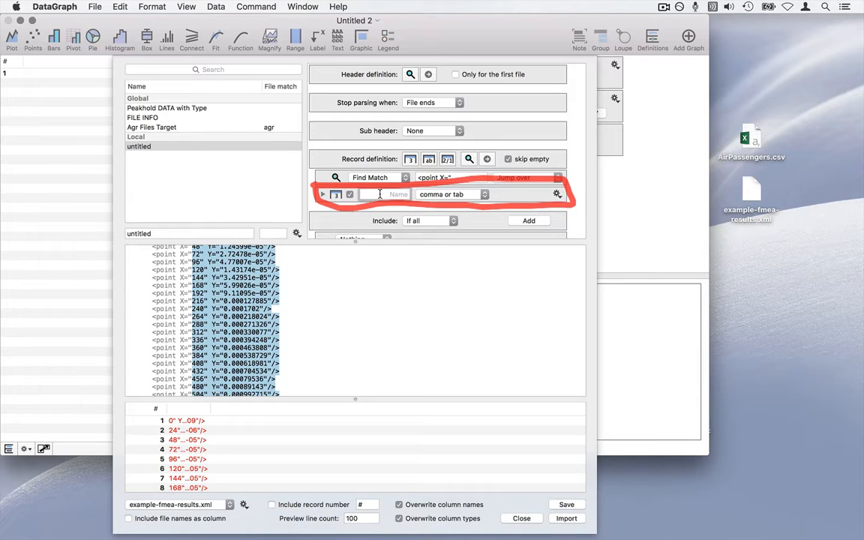
{"action": "scroll", "coordinate": [438, 348], "scroll_direction": "up", "scroll_amount": 5}
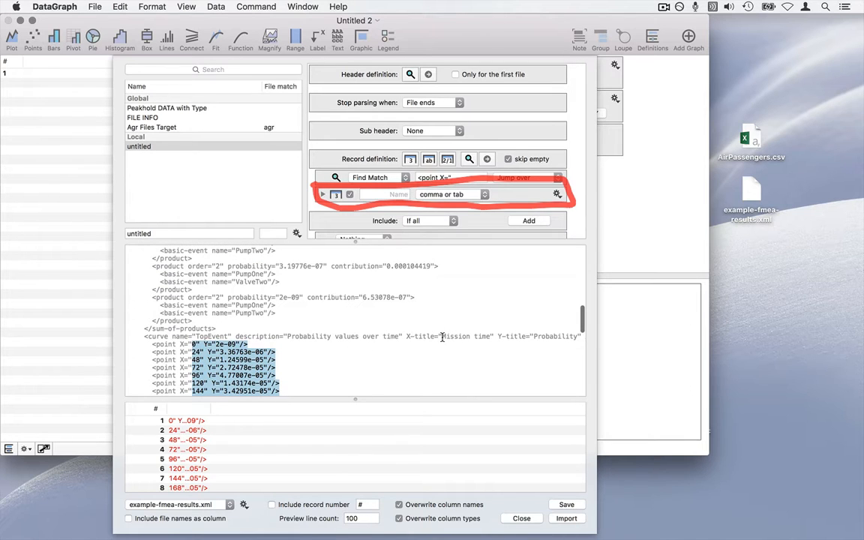
{"action": "left_click_drag", "start_coordinate": [442, 337], "coordinate": [491, 337]}
{"action": "key", "text": "super+c"}
{"action": "left_click", "coordinate": [382, 193]}
{"action": "key", "text": "super+v"}
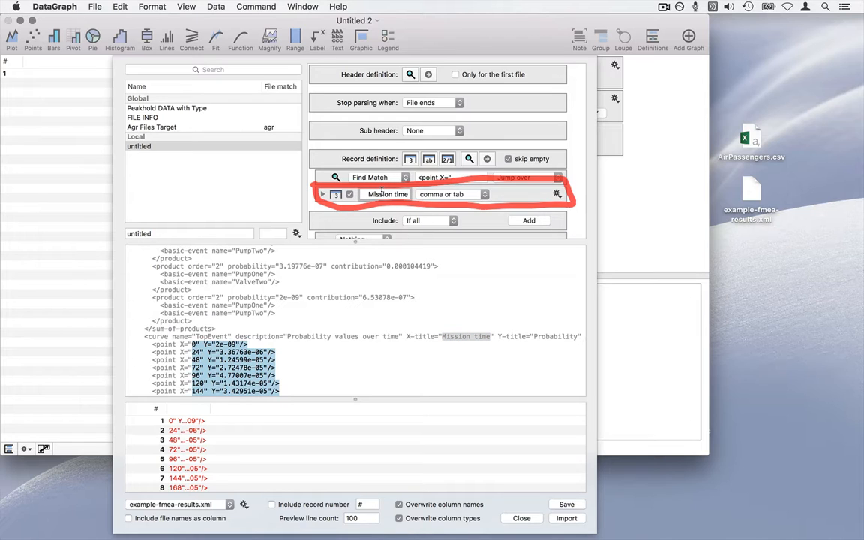
{"action": "key", "text": "Return"}
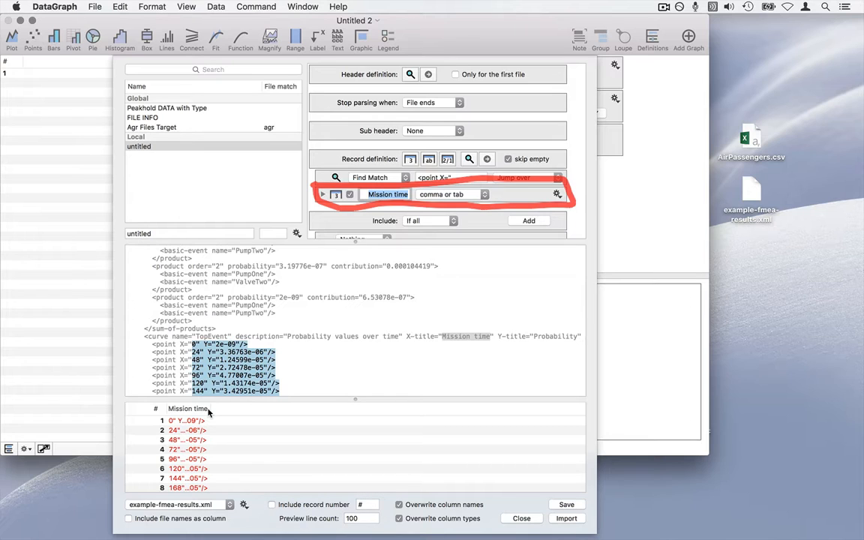
Step: Enlarge the import preview table and set the Mission time column to read Until match with " as the ending character
{"action": "mouse_move", "coordinate": [209, 412]}
{"action": "left_mouse_down"}
{"action": "mouse_move", "coordinate": [239, 411]}
{"action": "mouse_move", "coordinate": [241, 342]}
{"action": "left_mouse_up"}
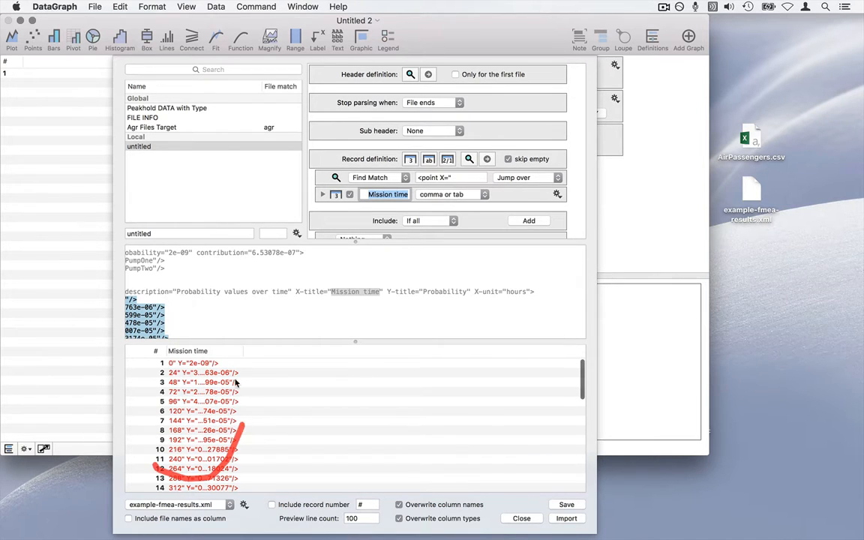
{"action": "mouse_move", "coordinate": [235, 383]}
{"action": "left_mouse_down"}
{"action": "mouse_move", "coordinate": [160, 357]}
{"action": "mouse_move", "coordinate": [160, 458]}
{"action": "left_mouse_up"}
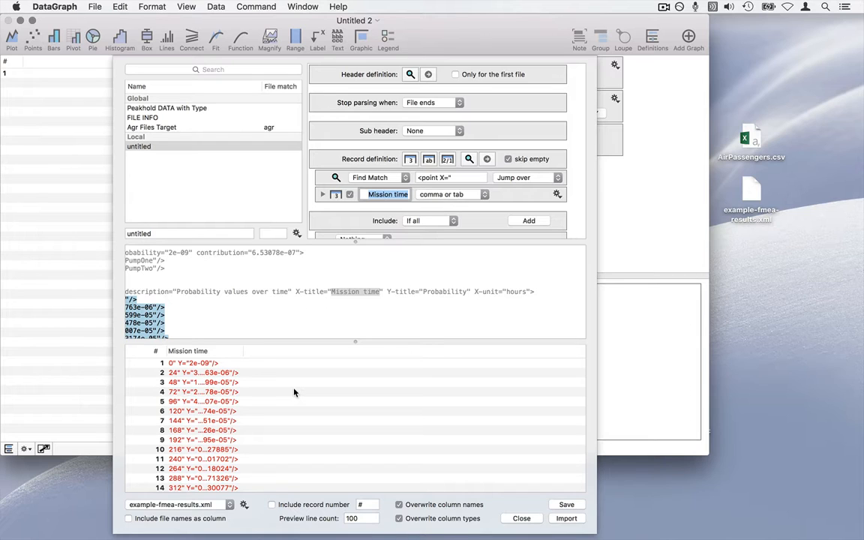
{"action": "left_click", "coordinate": [470, 196]}
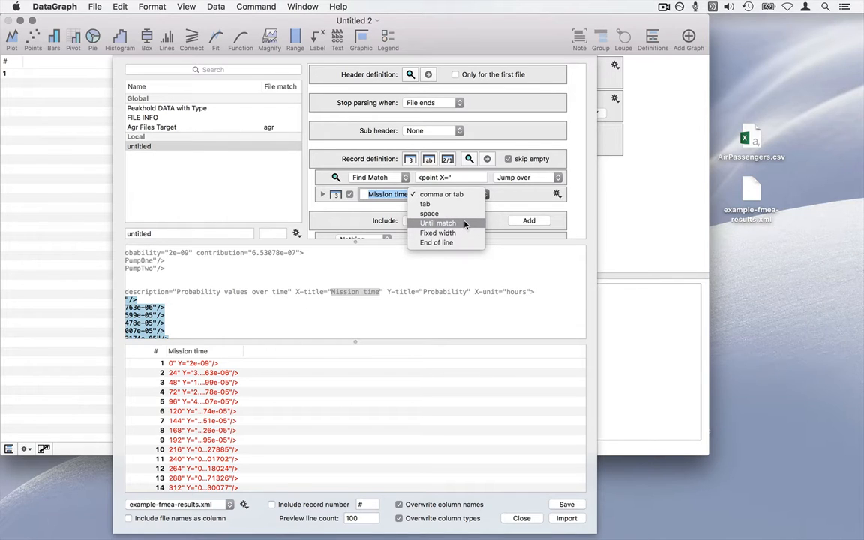
{"action": "left_click", "coordinate": [464, 223]}
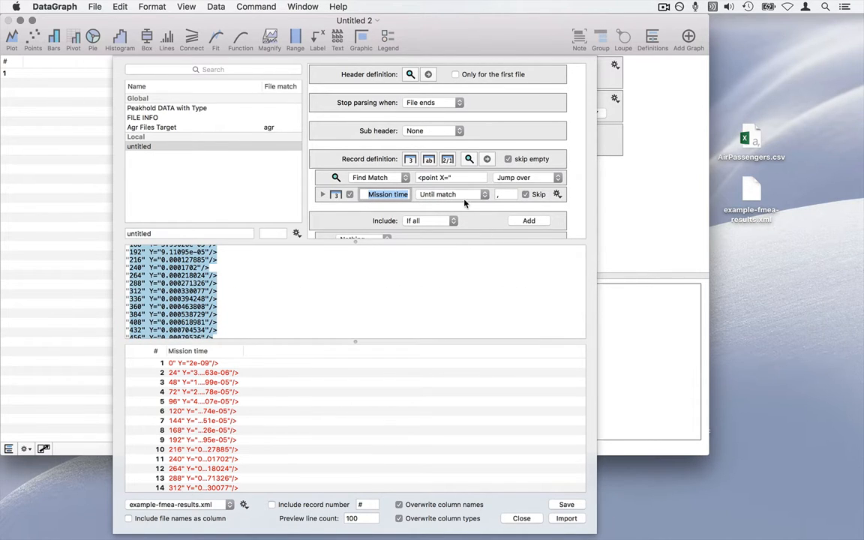
{"action": "left_click", "coordinate": [513, 195]}
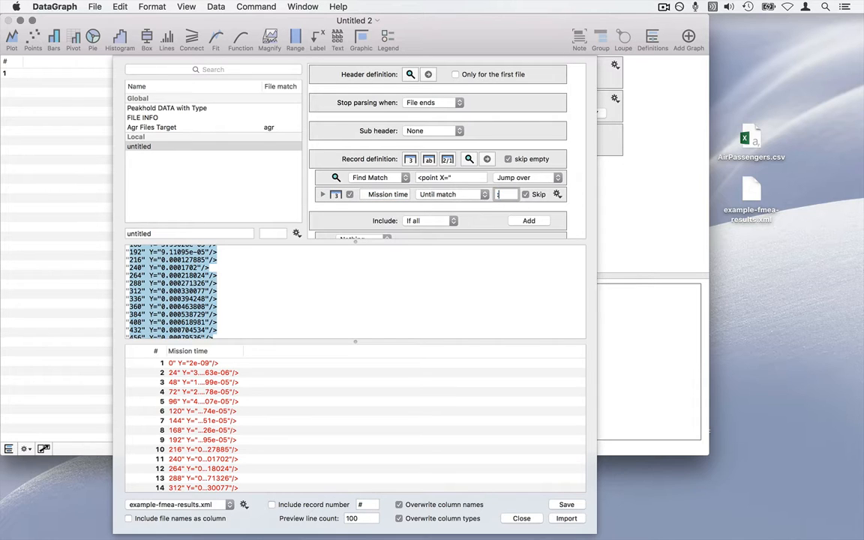
{"action": "type", "text": "\""}
{"action": "key", "text": "Return"}
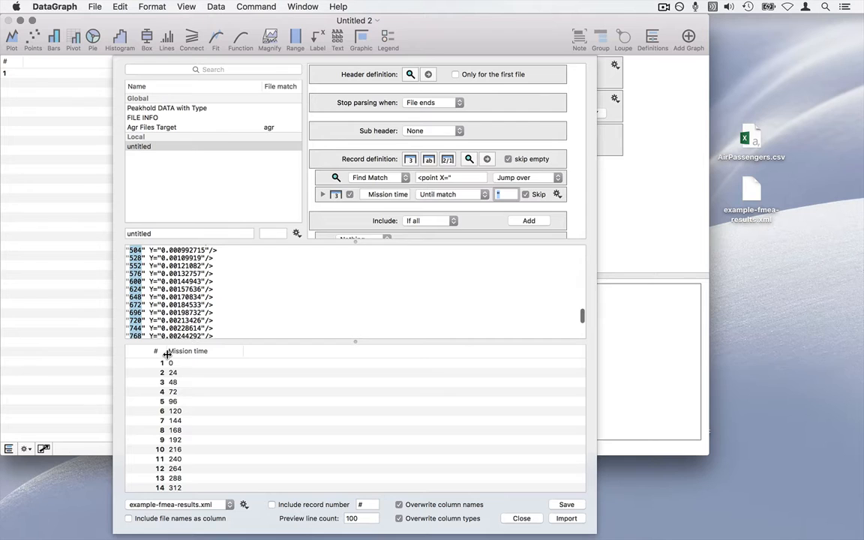
Step: Compare the Mission time values in the preview table with the highlighted X values in the TopEvent point lines
{"action": "left_click_drag", "start_coordinate": [167, 351], "coordinate": [187, 353]}
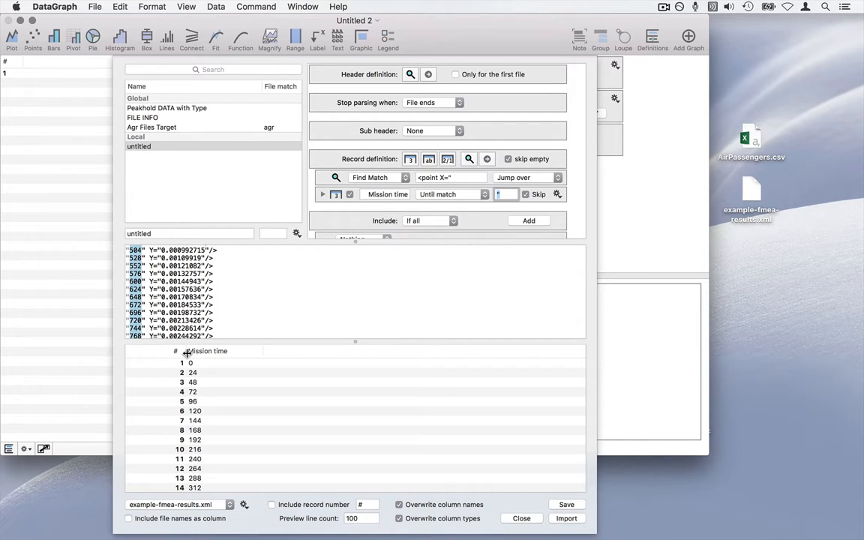
{"action": "scroll", "coordinate": [210, 286], "scroll_direction": "left", "scroll_amount": 3}
{"action": "scroll", "coordinate": [210, 285], "scroll_direction": "up", "scroll_amount": 5}
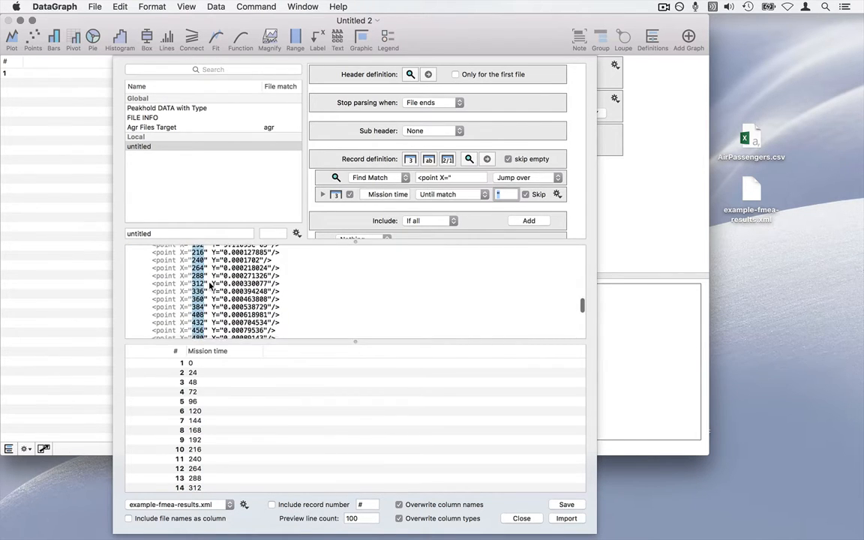
{"action": "scroll", "coordinate": [210, 286], "scroll_direction": "up", "scroll_amount": 5}
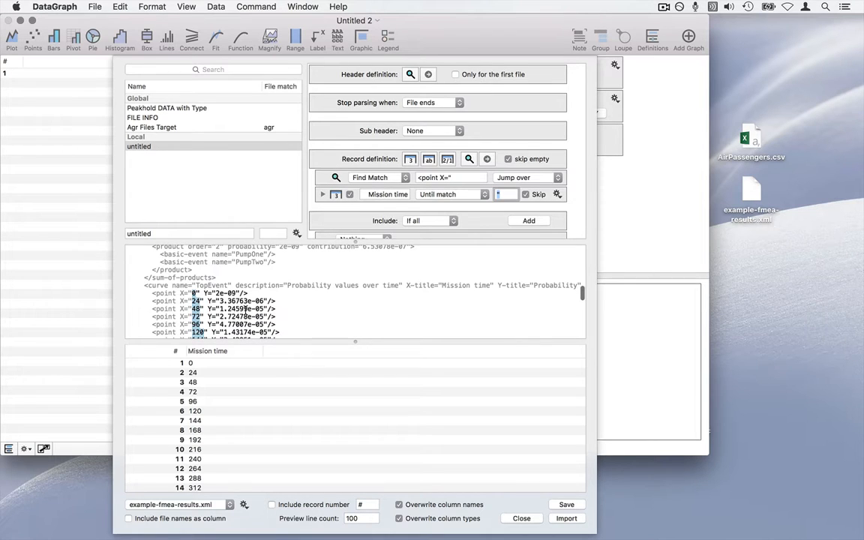
{"action": "scroll", "coordinate": [246, 309], "scroll_direction": "down", "scroll_amount": 1}
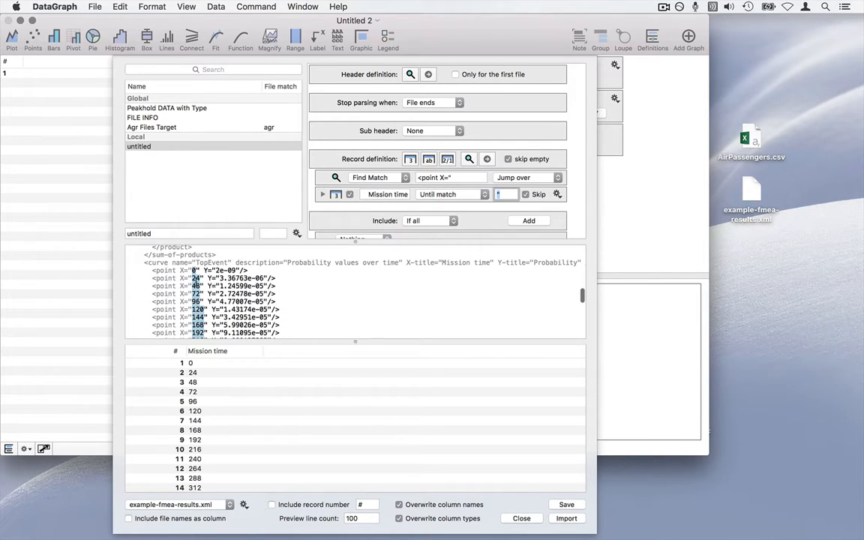
{"action": "scroll", "coordinate": [245, 300], "scroll_direction": "down", "scroll_amount": 1}
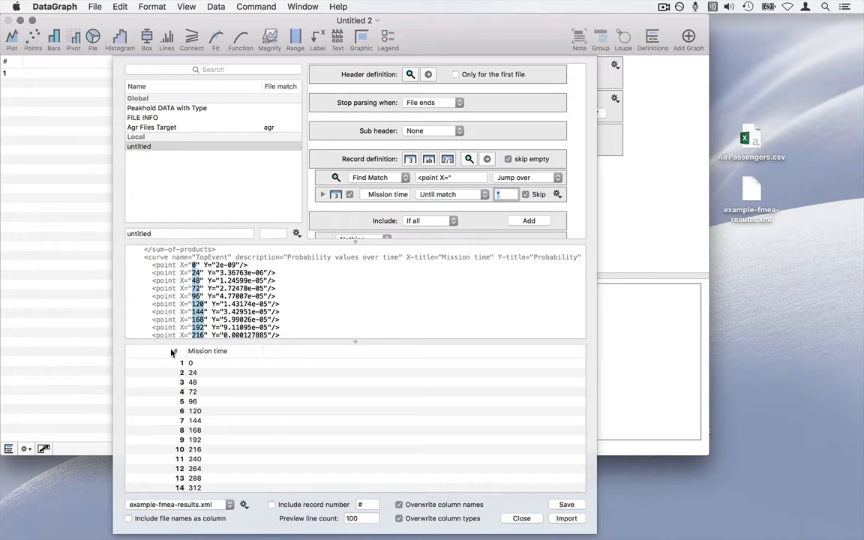
{"action": "mouse_move", "coordinate": [180, 447]}
{"action": "left_mouse_down"}
{"action": "mouse_move", "coordinate": [221, 360]}
{"action": "mouse_move", "coordinate": [150, 397]}
{"action": "mouse_move", "coordinate": [182, 443]}
{"action": "left_mouse_up"}
Step: Add a second Find Match rule after Mission time that jumps over Y=", followed by another number column
{"action": "scroll", "coordinate": [382, 193], "scroll_direction": "down", "scroll_amount": 1}
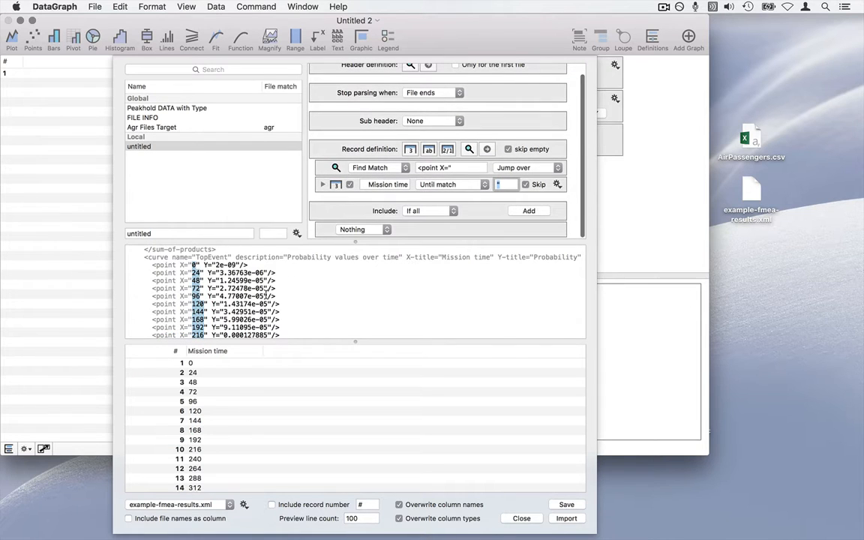
{"action": "mouse_move", "coordinate": [223, 266]}
{"action": "left_mouse_down"}
{"action": "mouse_move", "coordinate": [282, 305]}
{"action": "mouse_move", "coordinate": [271, 271]}
{"action": "mouse_move", "coordinate": [225, 264]}
{"action": "left_mouse_up"}
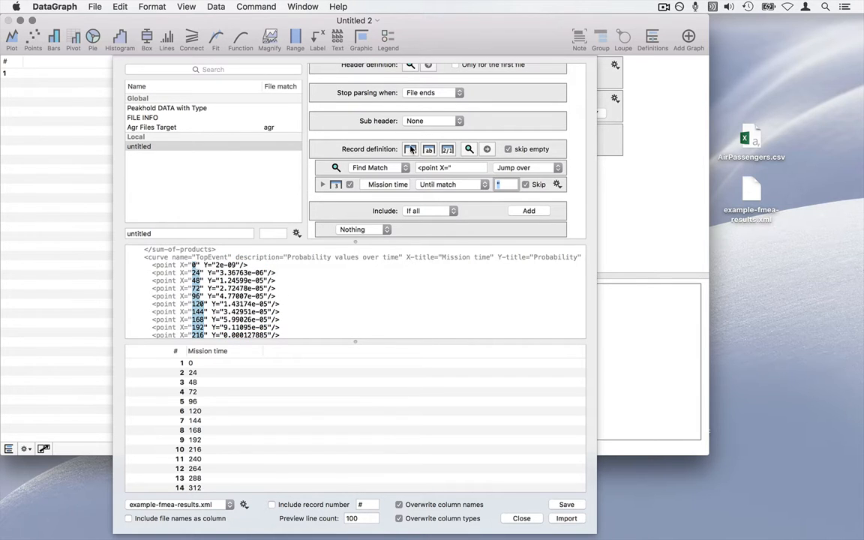
{"action": "left_click", "coordinate": [469, 149]}
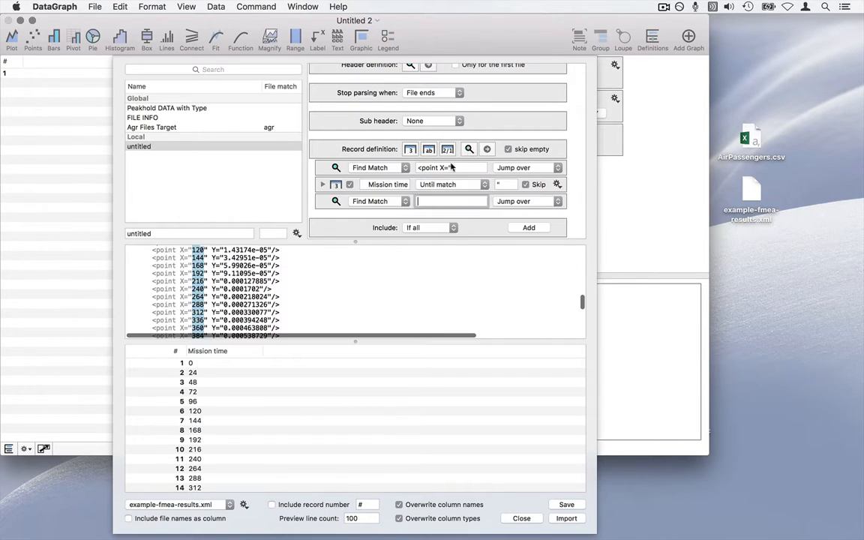
{"action": "left_click_drag", "start_coordinate": [223, 267], "coordinate": [213, 267]}
{"action": "key", "text": "super+c"}
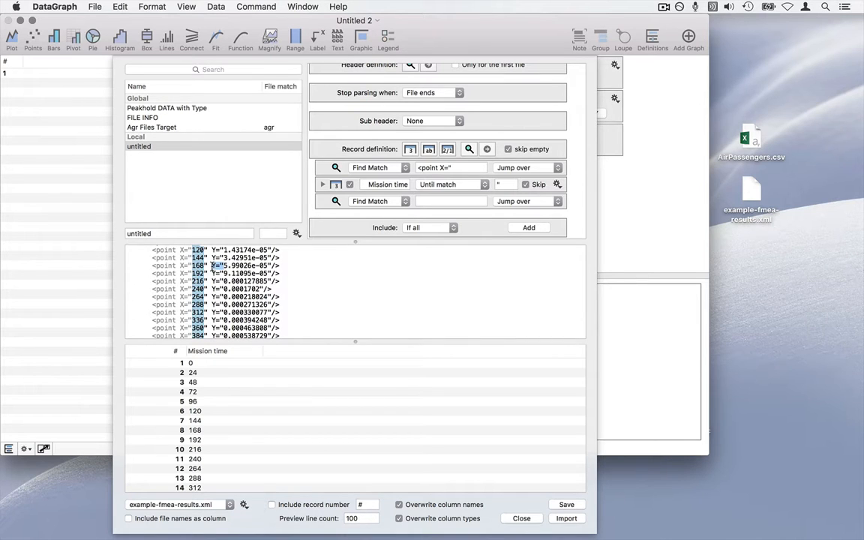
{"action": "left_click", "coordinate": [425, 201]}
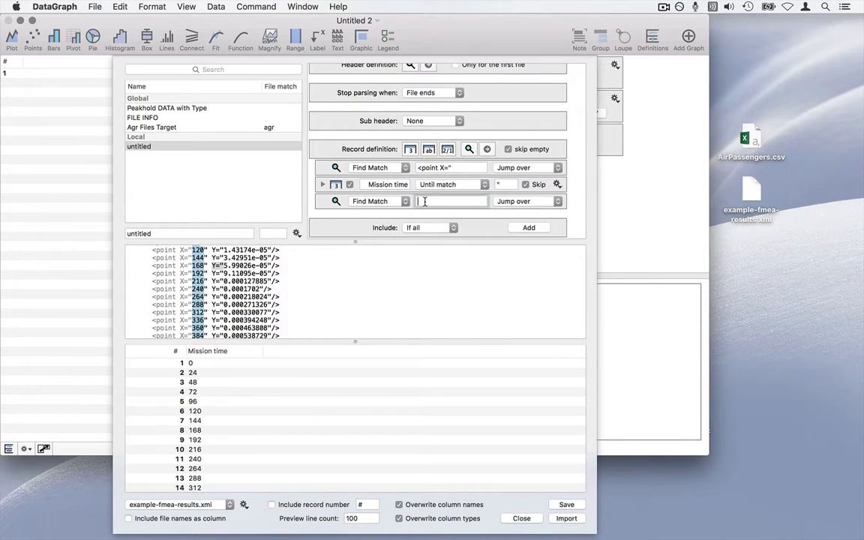
{"action": "key", "text": "super+v"}
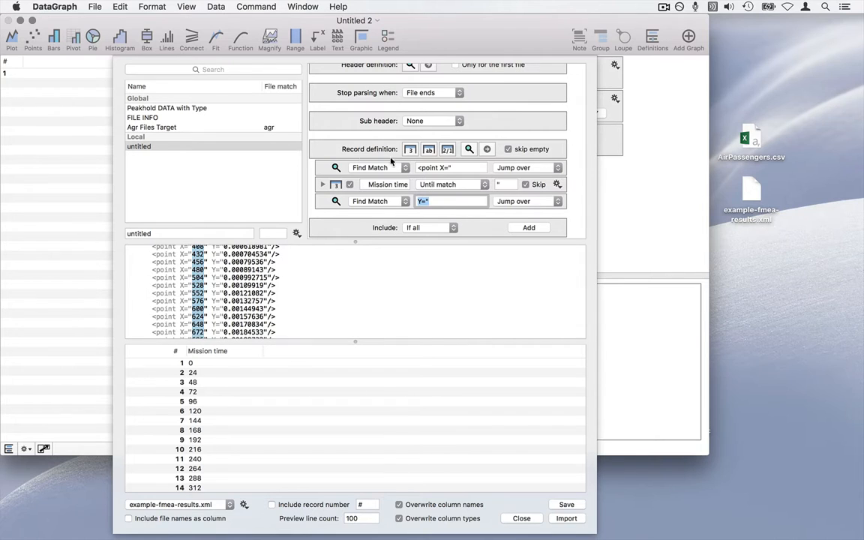
{"action": "left_click", "coordinate": [410, 149]}
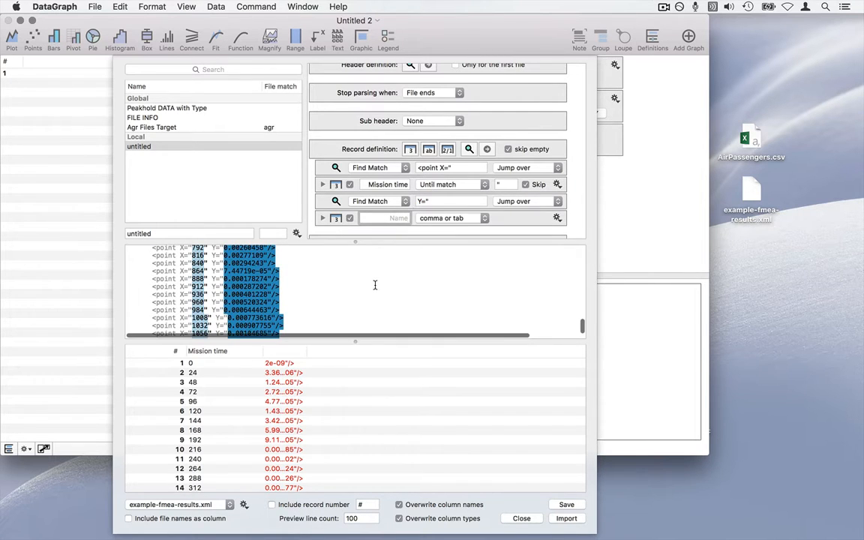
Step: Name the second number column Probability, copied from the TopEvent curve's Y-title in the file preview
{"action": "scroll", "coordinate": [376, 286], "scroll_direction": "up", "scroll_amount": 10}
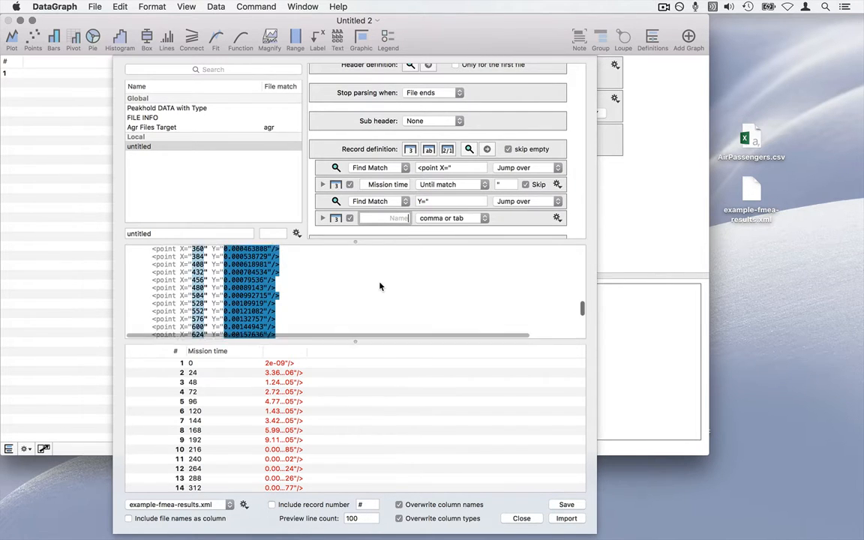
{"action": "scroll", "coordinate": [481, 288], "scroll_direction": "right", "scroll_amount": 4}
{"action": "double_click", "coordinate": [495, 278]}
{"action": "key", "text": "super+c"}
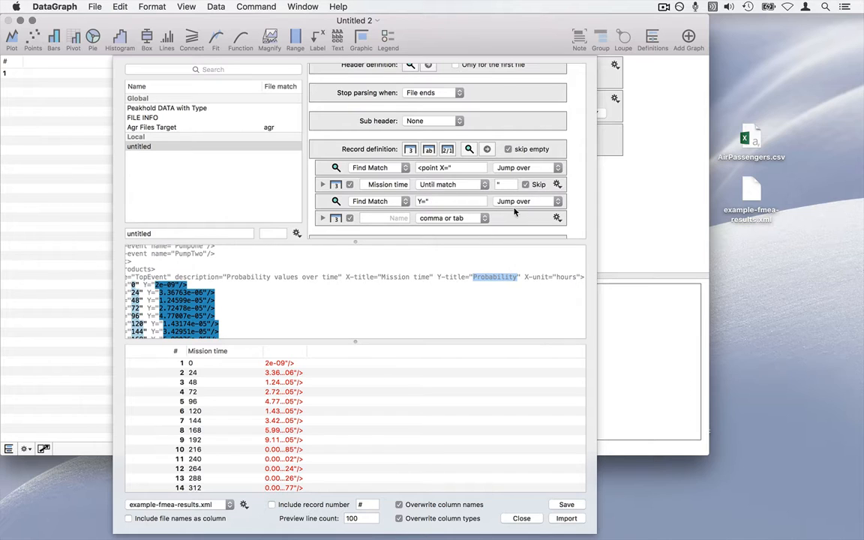
{"action": "left_click", "coordinate": [388, 217]}
{"action": "key", "text": "super+v"}
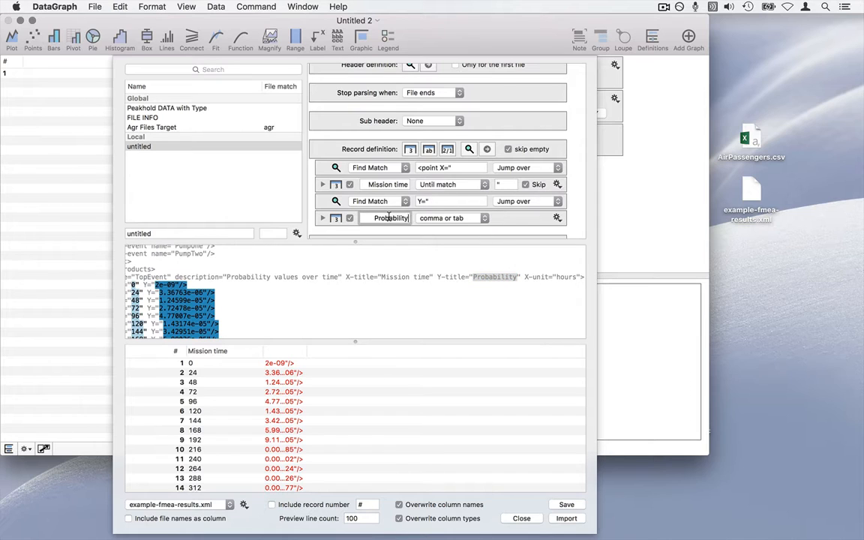
Step: Set the Probability column to read Until match with " as the ending character, and check its values against the highlighted Y values
{"action": "left_click", "coordinate": [466, 218]}
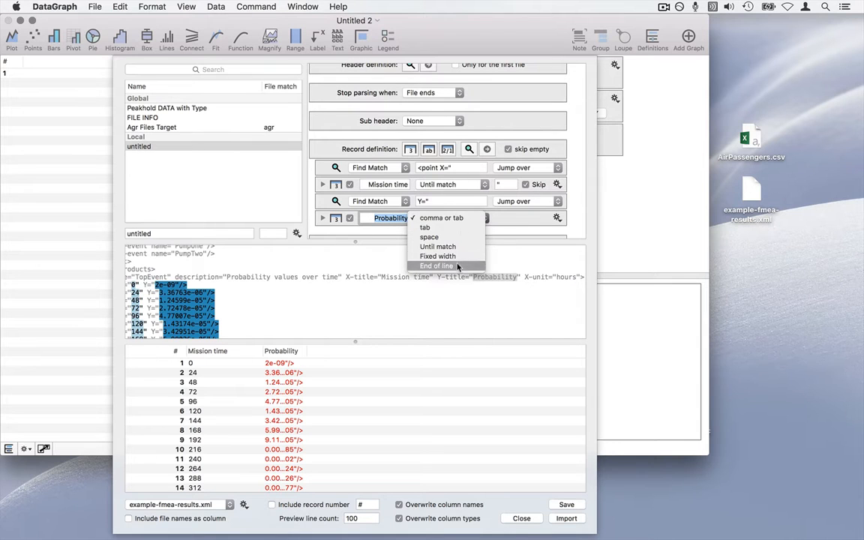
{"action": "left_click", "coordinate": [437, 247]}
{"action": "left_click", "coordinate": [501, 219]}
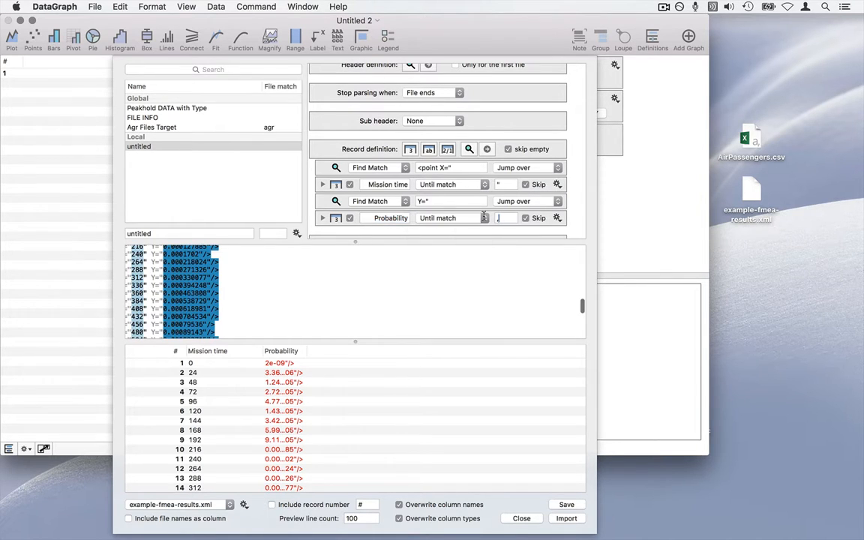
{"action": "type", "text": "\""}
{"action": "scroll", "coordinate": [407, 294], "scroll_direction": "up", "scroll_amount": 10}
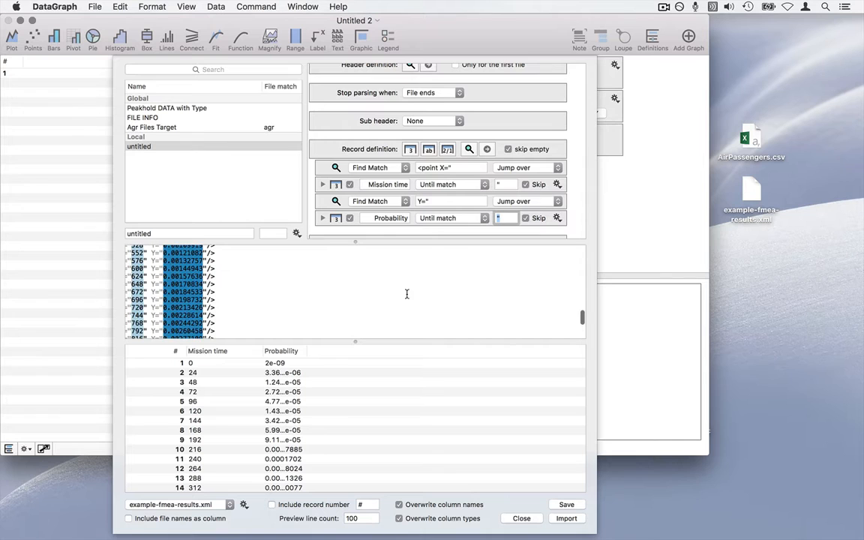
{"action": "scroll", "coordinate": [407, 294], "scroll_direction": "down", "scroll_amount": 2}
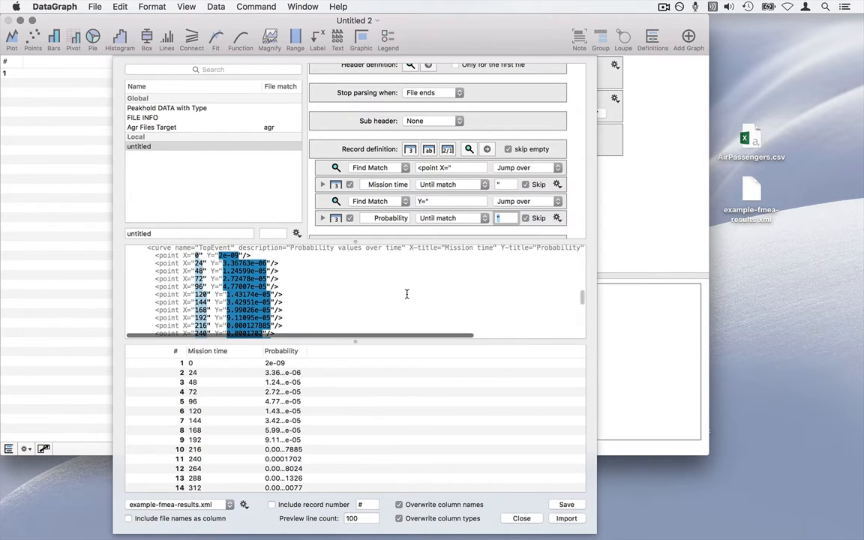
{"action": "scroll", "coordinate": [291, 462], "scroll_direction": "down", "scroll_amount": 5}
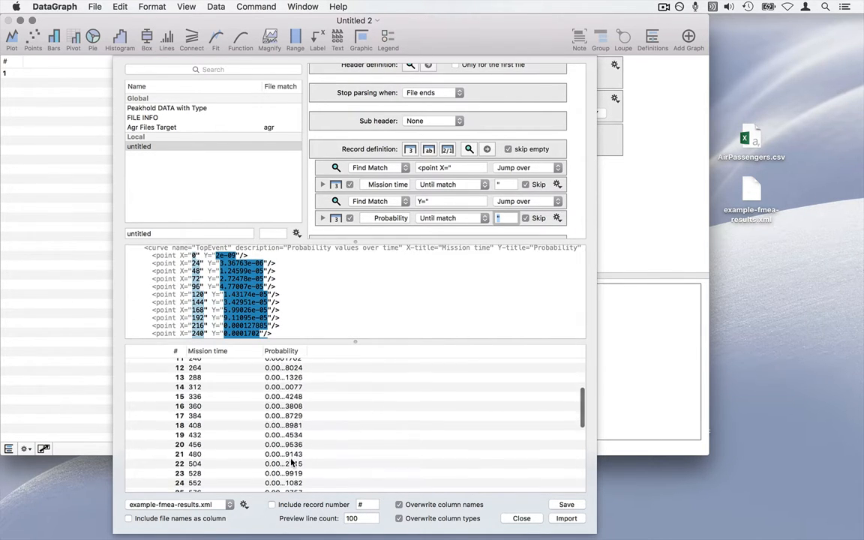
{"action": "scroll", "coordinate": [285, 464], "scroll_direction": "up", "scroll_amount": 5}
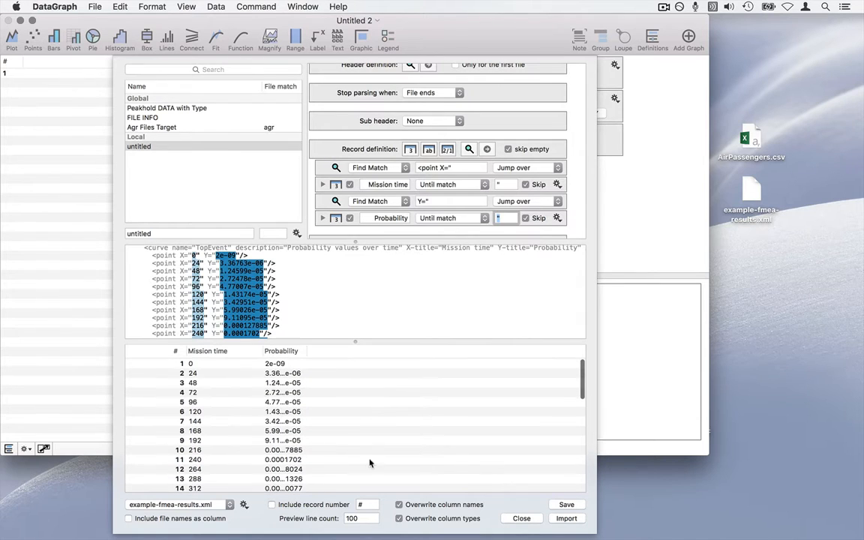
{"action": "mouse_move", "coordinate": [231, 467]}
{"action": "left_mouse_down"}
{"action": "mouse_move", "coordinate": [277, 461]}
{"action": "mouse_move", "coordinate": [219, 310]}
{"action": "mouse_move", "coordinate": [132, 472]}
{"action": "mouse_move", "coordinate": [262, 483]}
{"action": "left_mouse_up"}
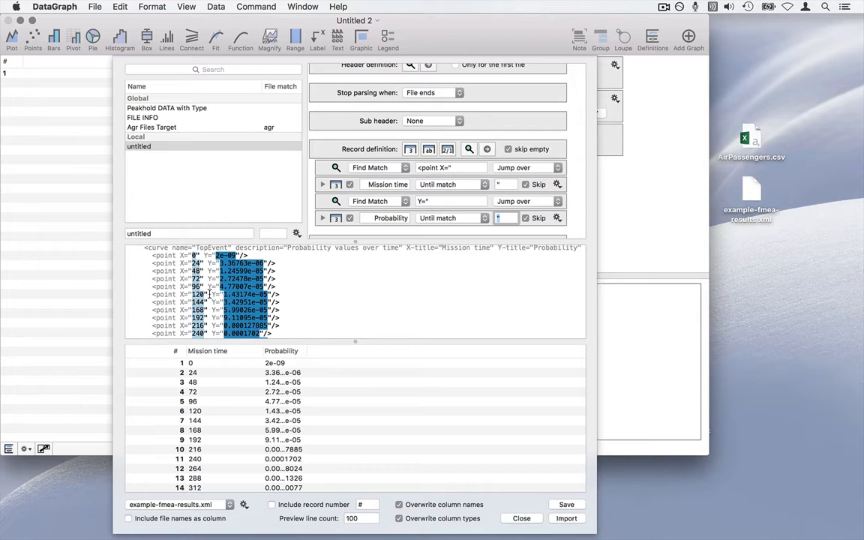
{"action": "scroll", "coordinate": [223, 295], "scroll_direction": "up", "scroll_amount": 1}
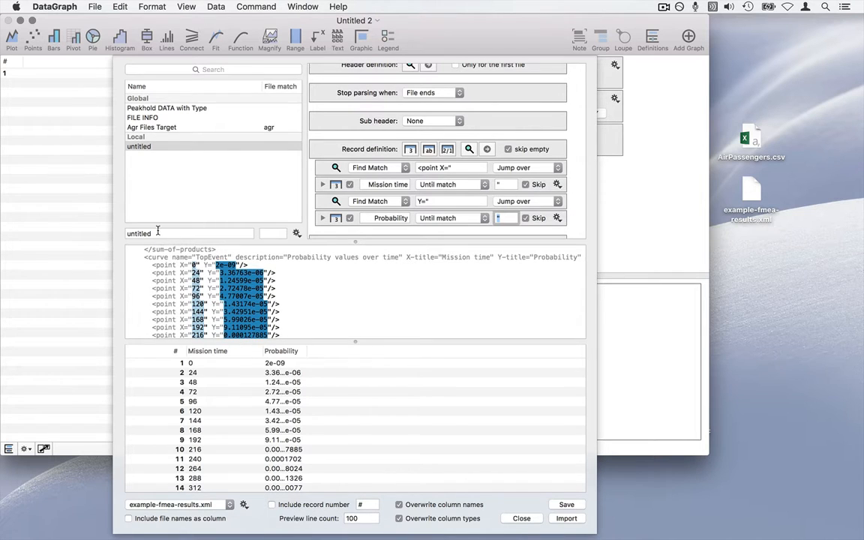
Step: Rename the untitled local import definition to xml data
{"action": "left_click_drag", "start_coordinate": [158, 233], "coordinate": [81, 230]}
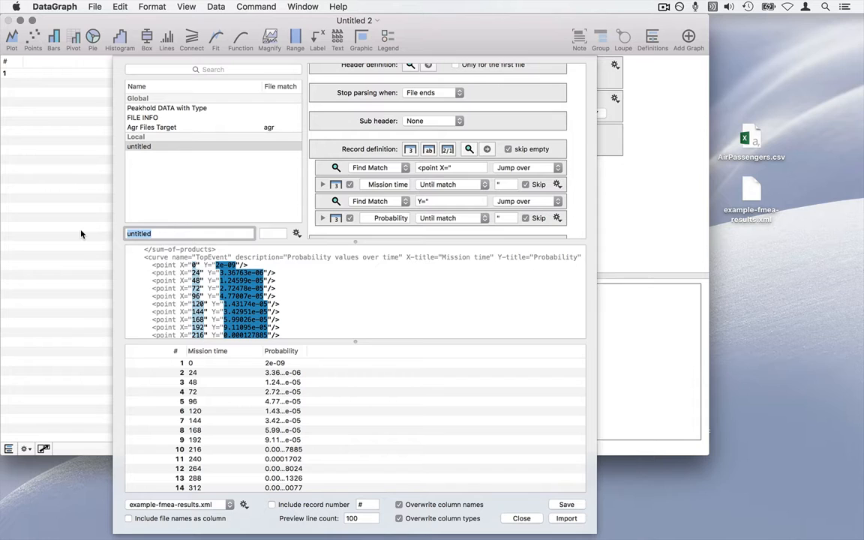
{"action": "type", "text": "xml data"}
{"action": "key", "text": "Return"}
{"action": "left_click", "coordinate": [297, 233]}
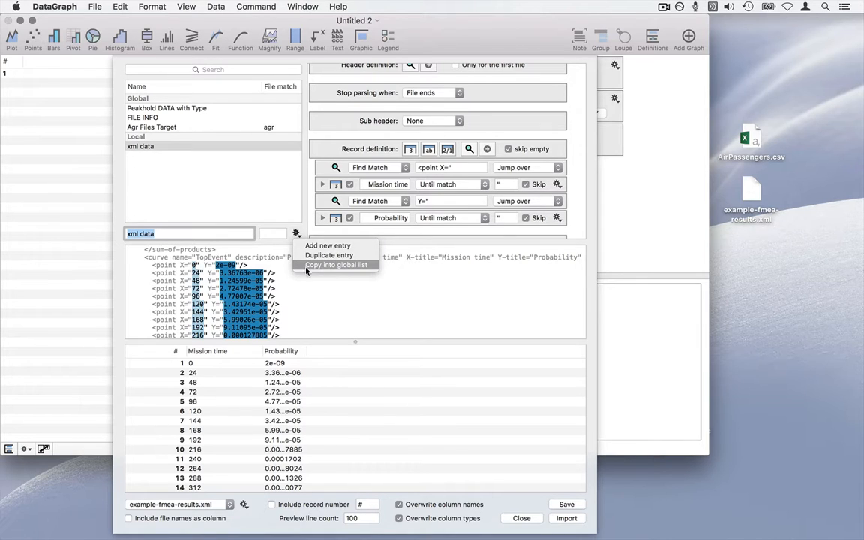
{"action": "left_click", "coordinate": [264, 187]}
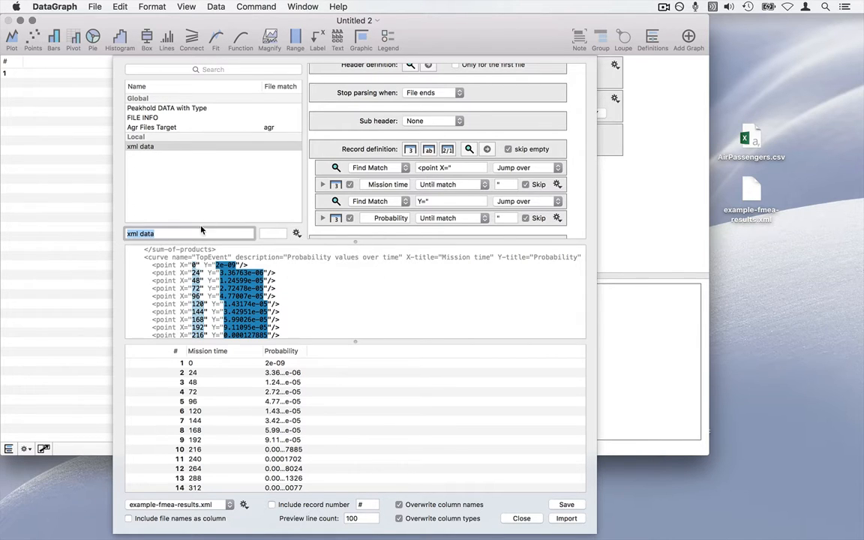
{"action": "left_click", "coordinate": [199, 234]}
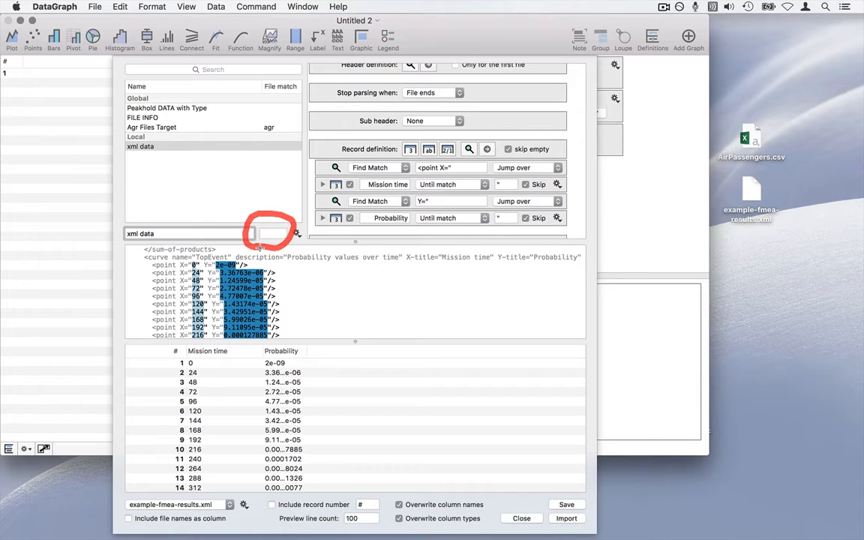
Step: Set the file match of the local xml data definition to xml and copy the definition into the global list
{"action": "left_click", "coordinate": [276, 234]}
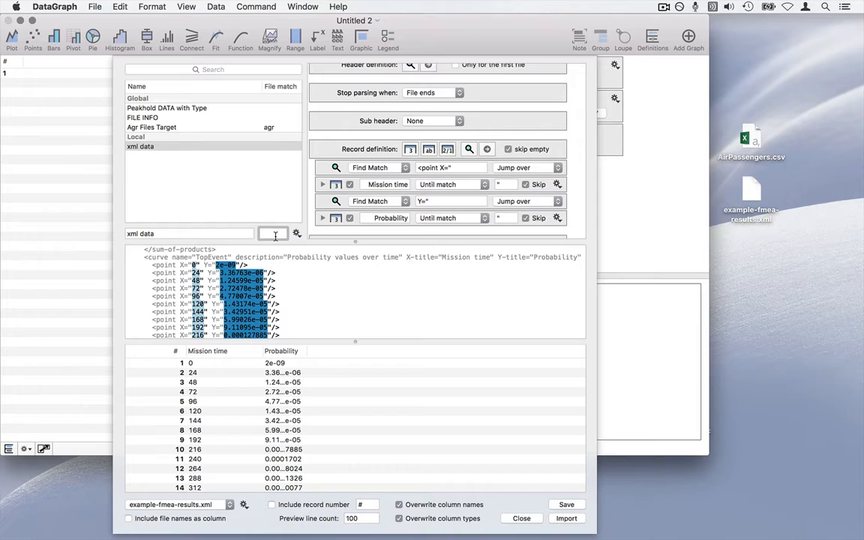
{"action": "type", "text": "xml"}
{"action": "key", "text": "Return"}
{"action": "left_click", "coordinate": [296, 235]}
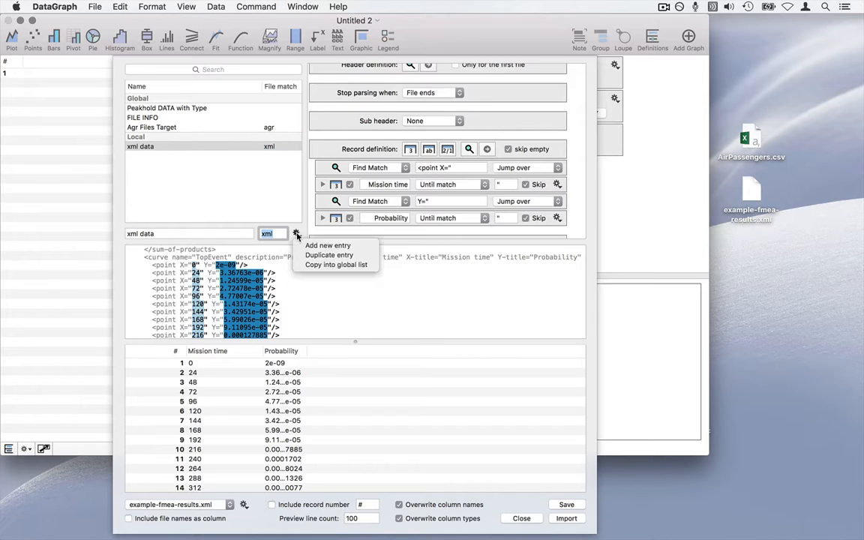
{"action": "left_click", "coordinate": [360, 269]}
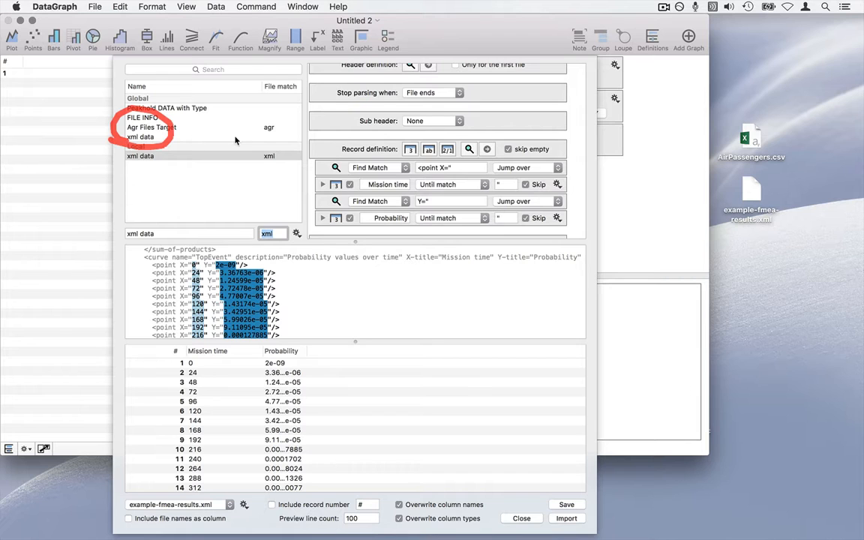
Step: Set the file match of the global xml data definition to xml
{"action": "left_click", "coordinate": [132, 137]}
{"action": "left_click", "coordinate": [272, 234]}
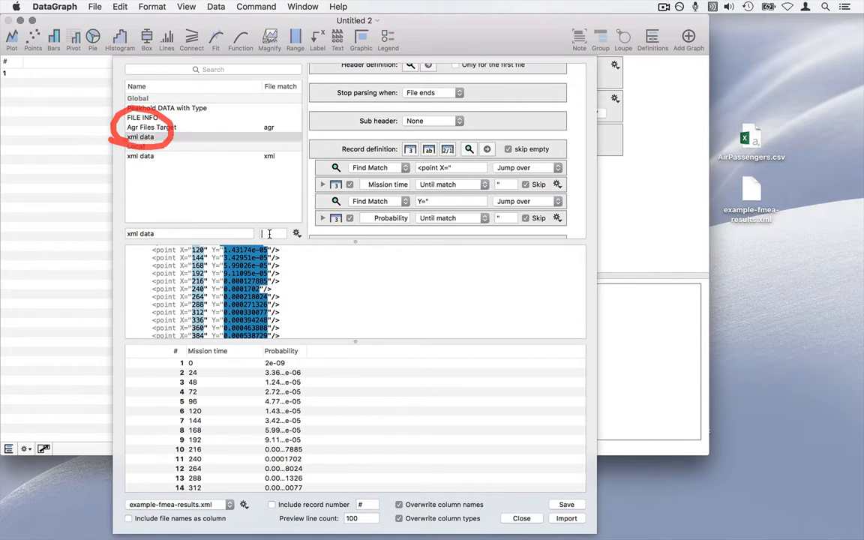
{"action": "type", "text": "xml"}
{"action": "key", "text": "Return"}
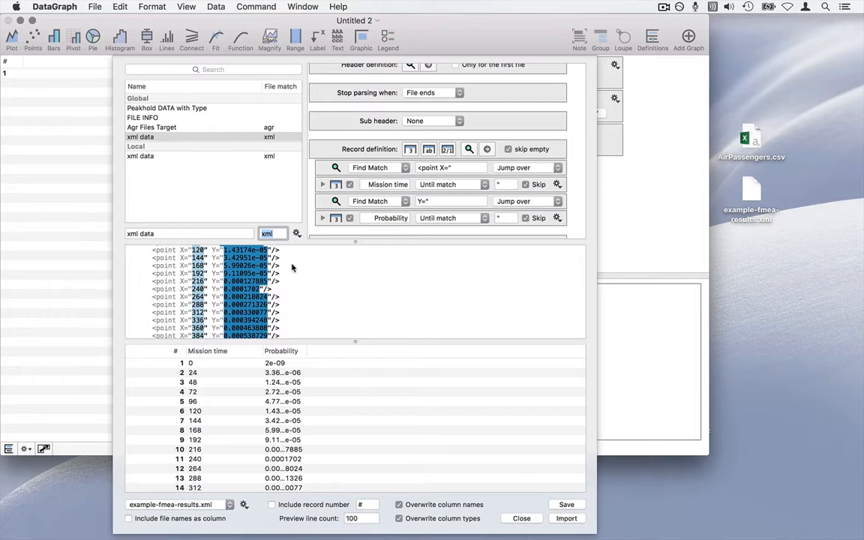
Step: Import example-fmea-results.xml into the data table with the global xml data definition
{"action": "scroll", "coordinate": [303, 300], "scroll_direction": "up", "scroll_amount": 5}
{"action": "scroll", "coordinate": [273, 270], "scroll_direction": "down", "scroll_amount": 3}
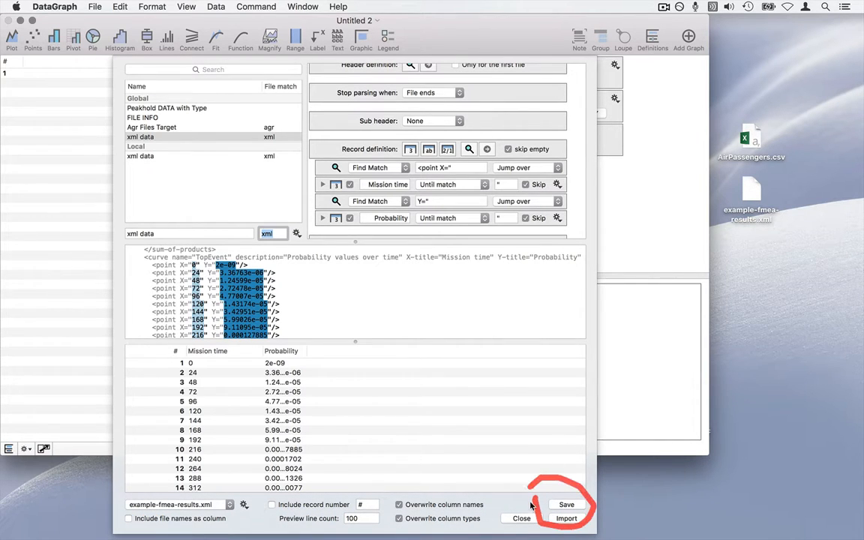
{"action": "left_click", "coordinate": [568, 520]}
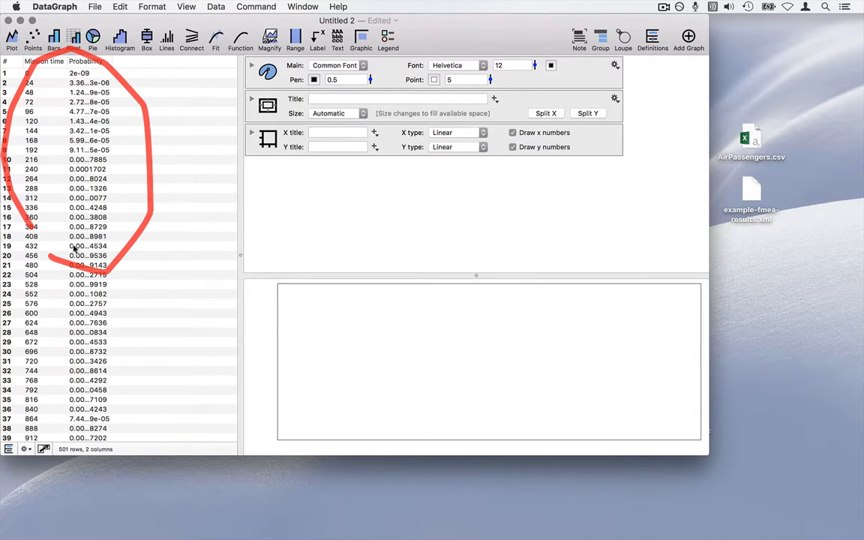
Step: Create a line plot from the Mission time and Probability columns, with Mission time as X
{"action": "left_click", "coordinate": [47, 62]}
{"action": "left_click", "coordinate": [98, 63], "text": "shift"}
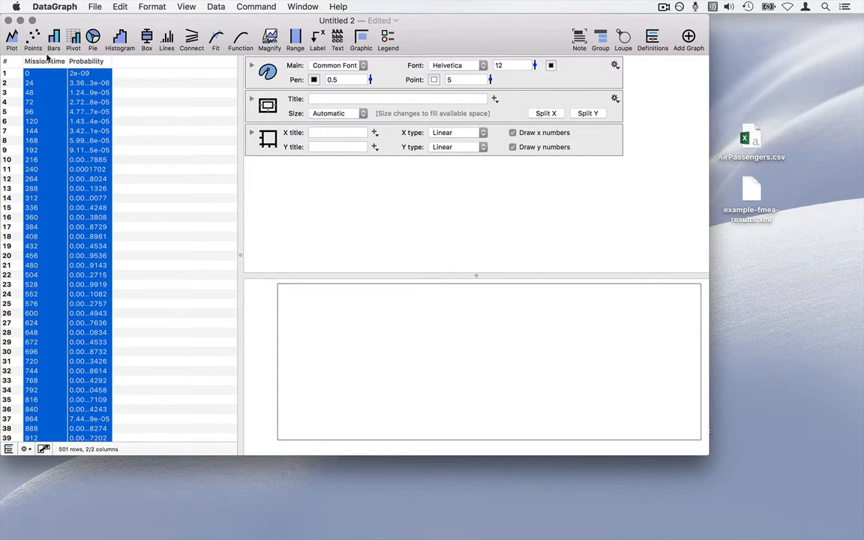
{"action": "left_click", "coordinate": [12, 37]}
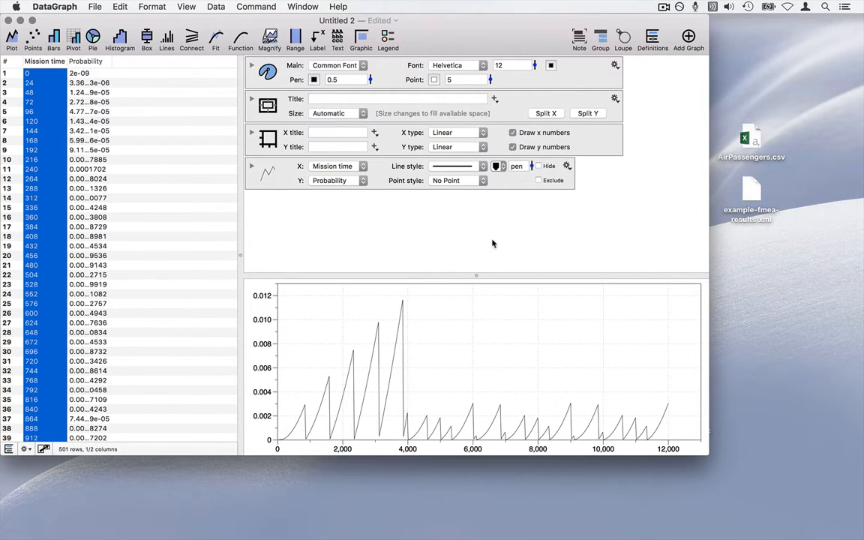
Step: Change the Y axis type of the probability graph to Logarithmic
{"action": "left_click", "coordinate": [442, 147]}
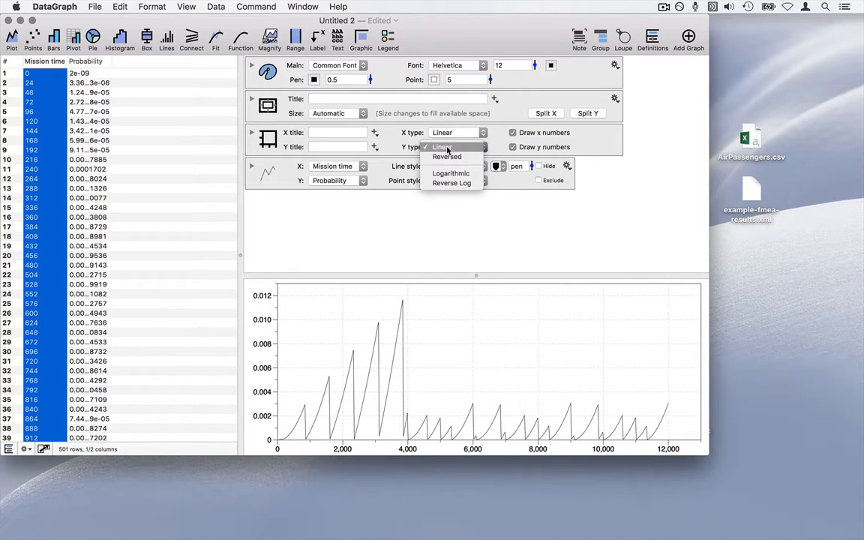
{"action": "left_click", "coordinate": [448, 174]}
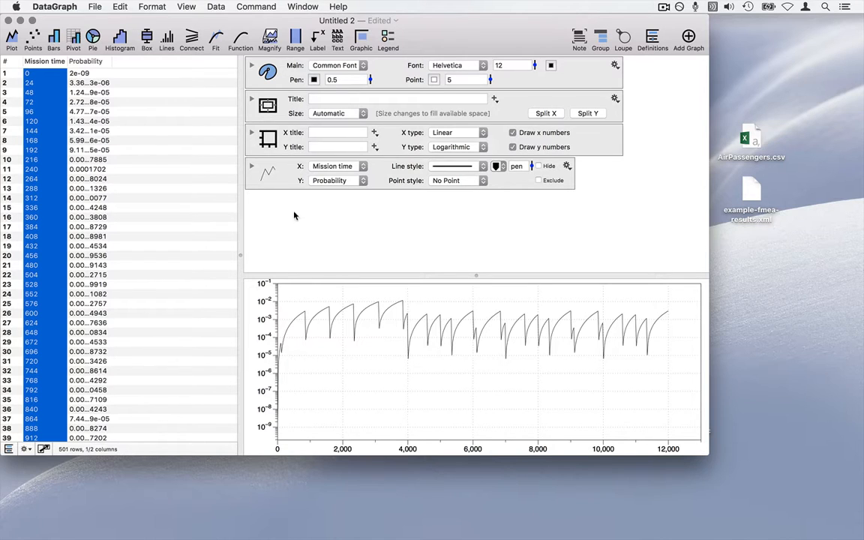
{"action": "left_click", "coordinate": [281, 182]}
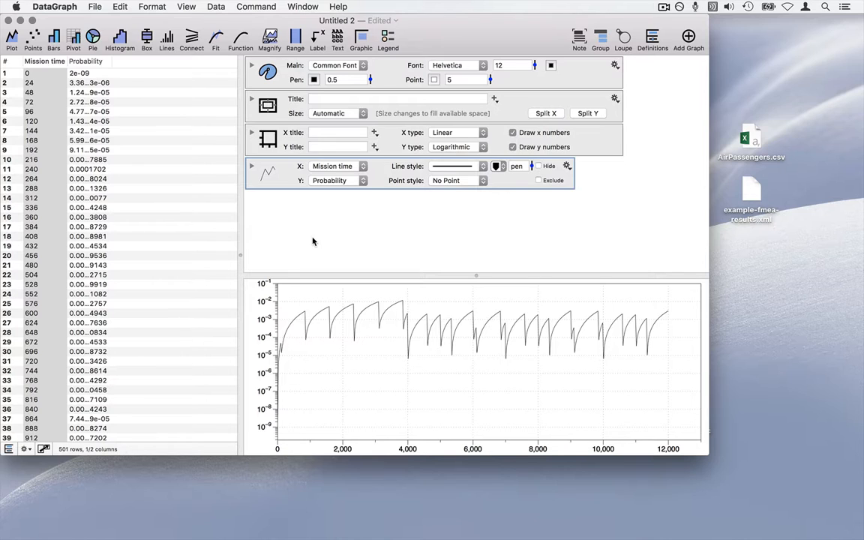
{"action": "left_click", "coordinate": [285, 236]}
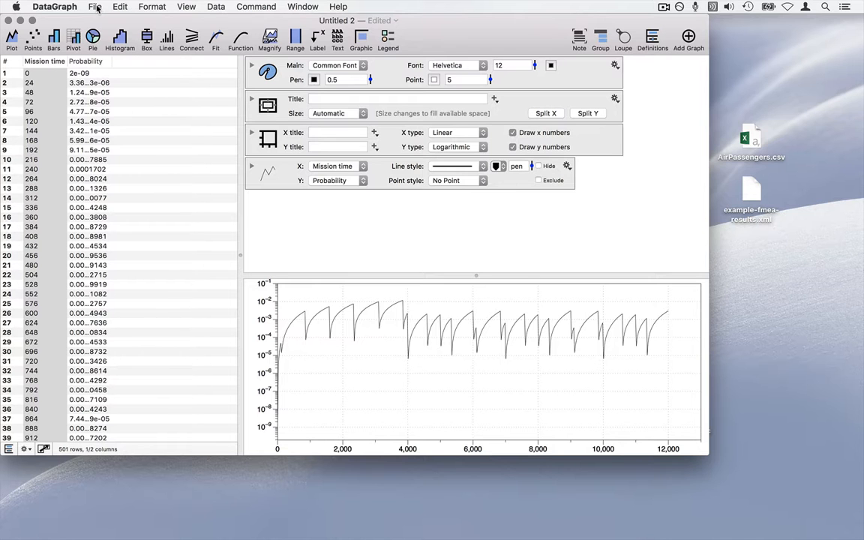
Step: Minimize the current document and create a new one, enlarging its window and giving the graph area more height
{"action": "left_click", "coordinate": [21, 20]}
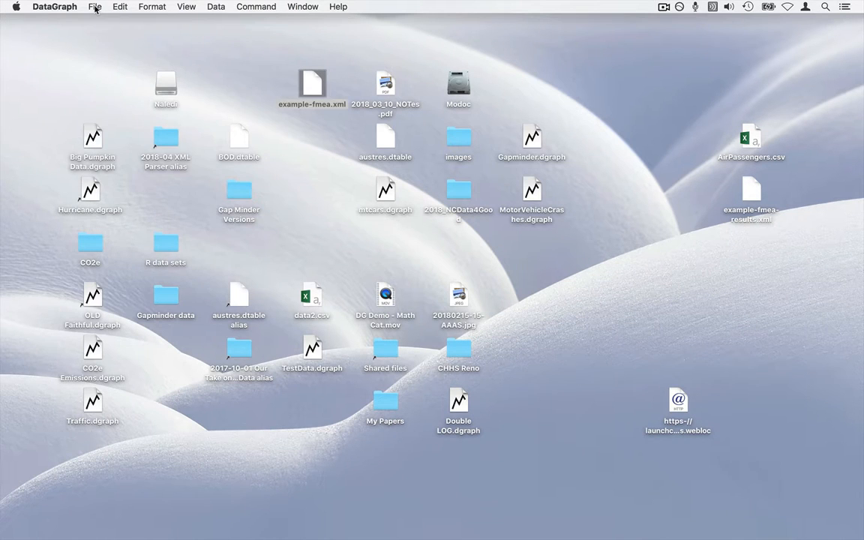
{"action": "left_click", "coordinate": [95, 9]}
{"action": "left_click", "coordinate": [88, 21]}
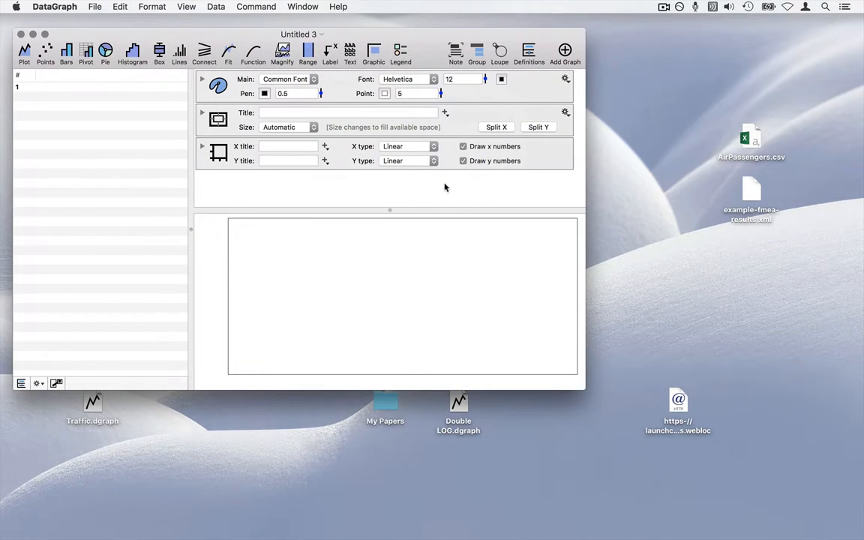
{"action": "left_click_drag", "start_coordinate": [584, 388], "coordinate": [642, 509]}
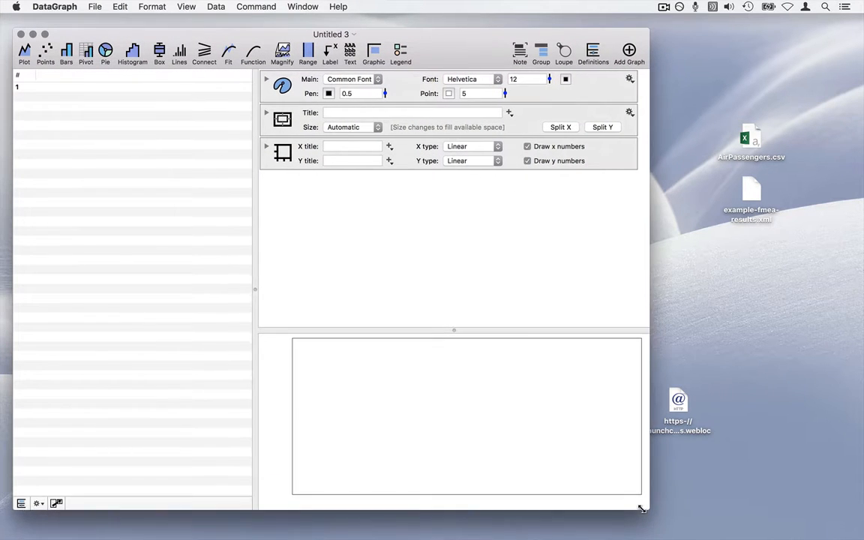
{"action": "left_click_drag", "start_coordinate": [551, 327], "coordinate": [539, 211]}
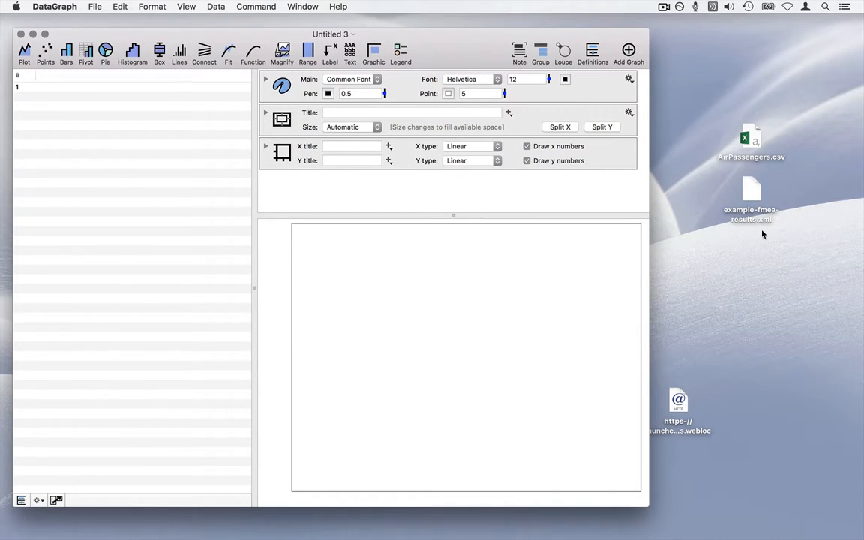
Step: Import example-fmea-results.xml from the desktop straight into the new document's data table and widen the imported columns
{"action": "left_click_drag", "start_coordinate": [758, 214], "coordinate": [115, 136]}
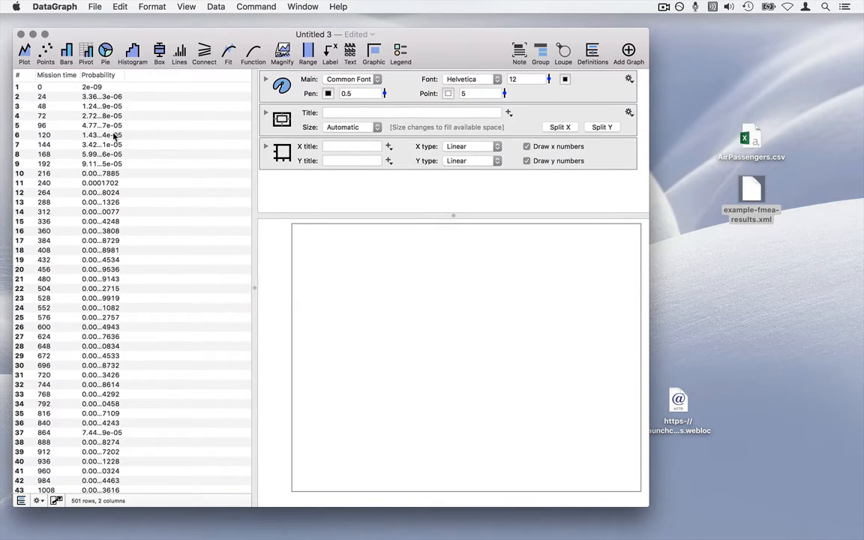
{"action": "left_click_drag", "start_coordinate": [79, 75], "coordinate": [174, 74]}
Step: Plot Probability against Mission time as a line in the new document and enlarge the command area above the graph
{"action": "left_click", "coordinate": [69, 74]}
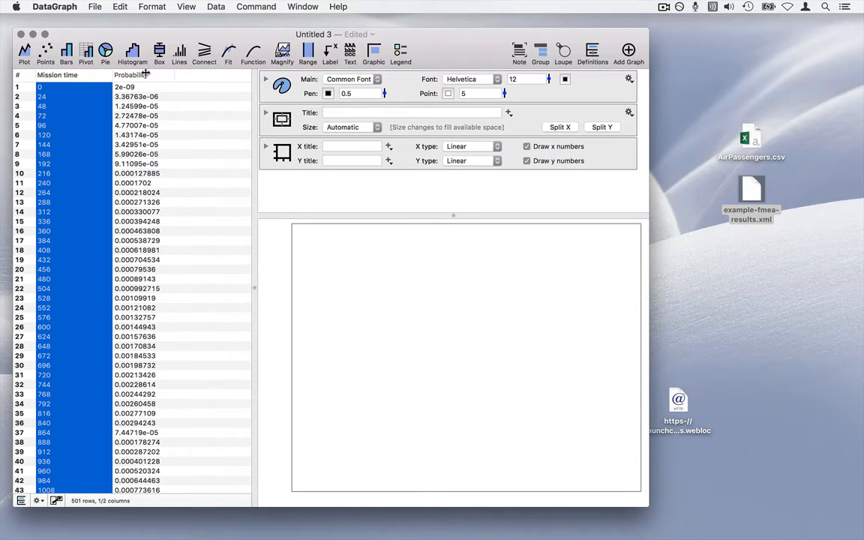
{"action": "left_click", "coordinate": [131, 74], "text": "shift"}
{"action": "left_click", "coordinate": [24, 50]}
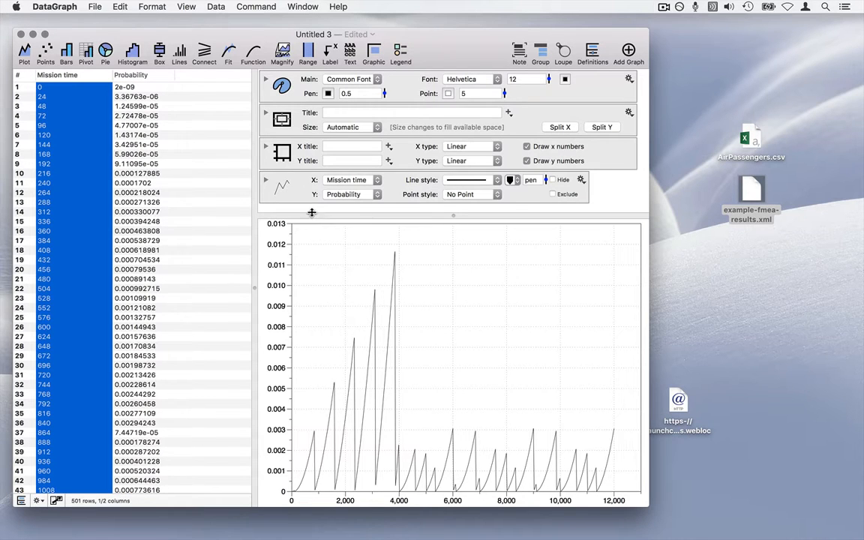
{"action": "left_click_drag", "start_coordinate": [311, 217], "coordinate": [313, 291]}
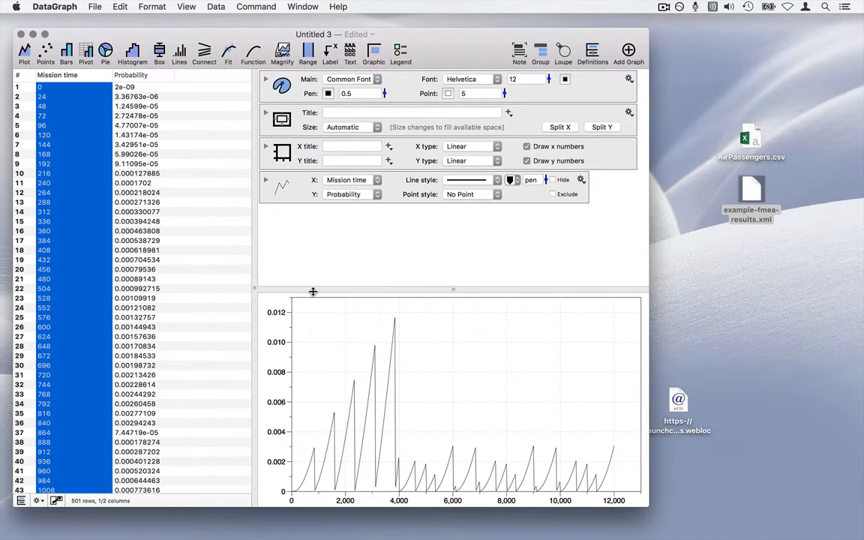